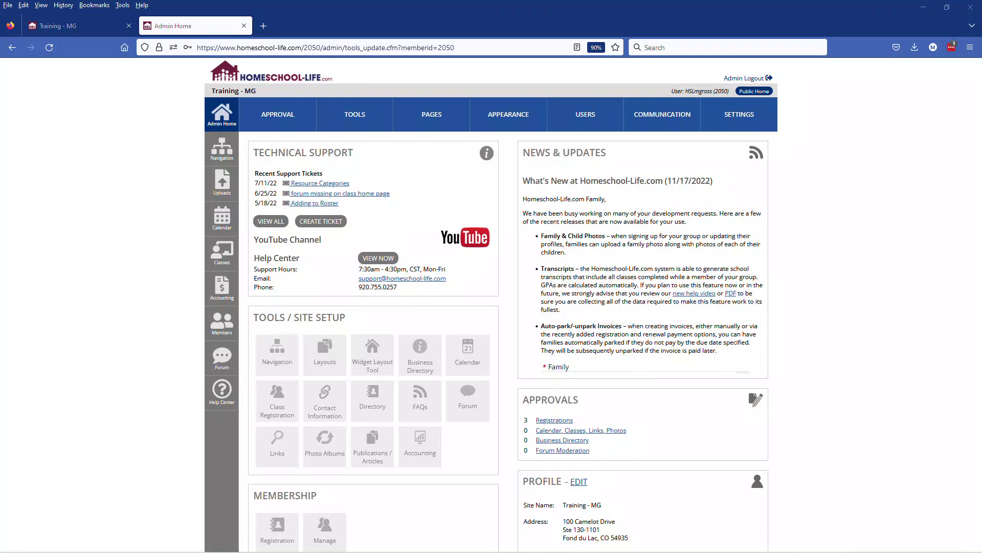
Add a new class matrix named '2023/24 Classes', tick Hide, and save it
click(221, 264)
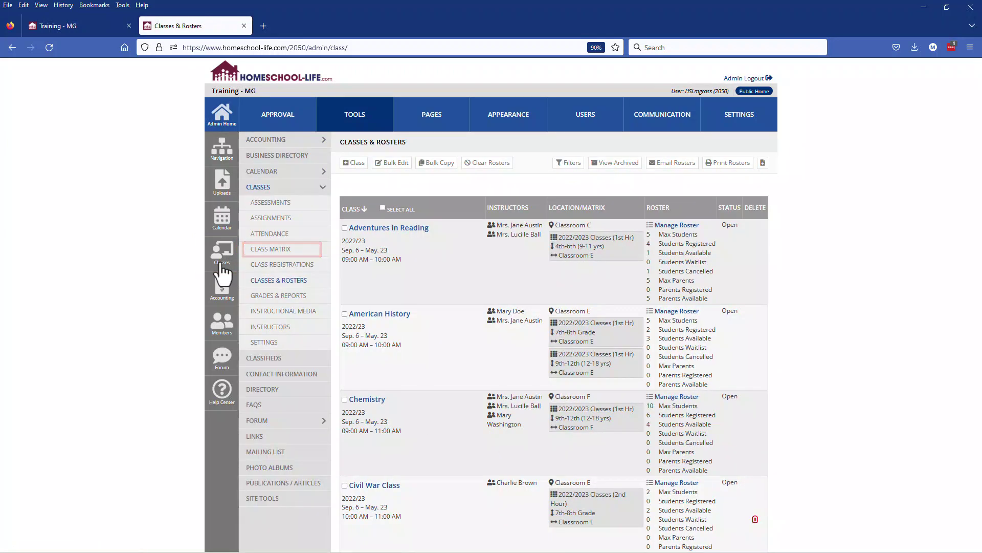
click(272, 250)
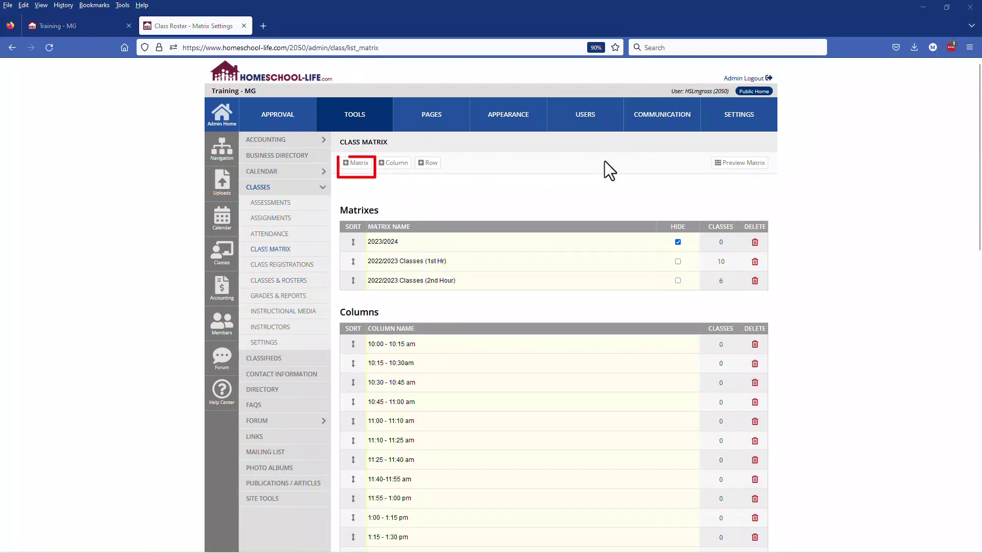
click(354, 163)
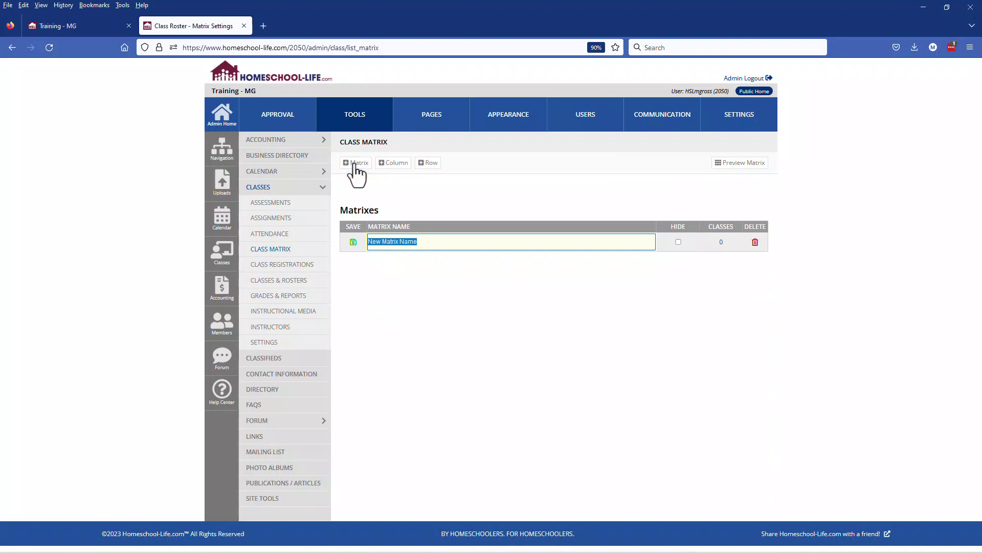
text(2023/24 Classes)
key(Return)
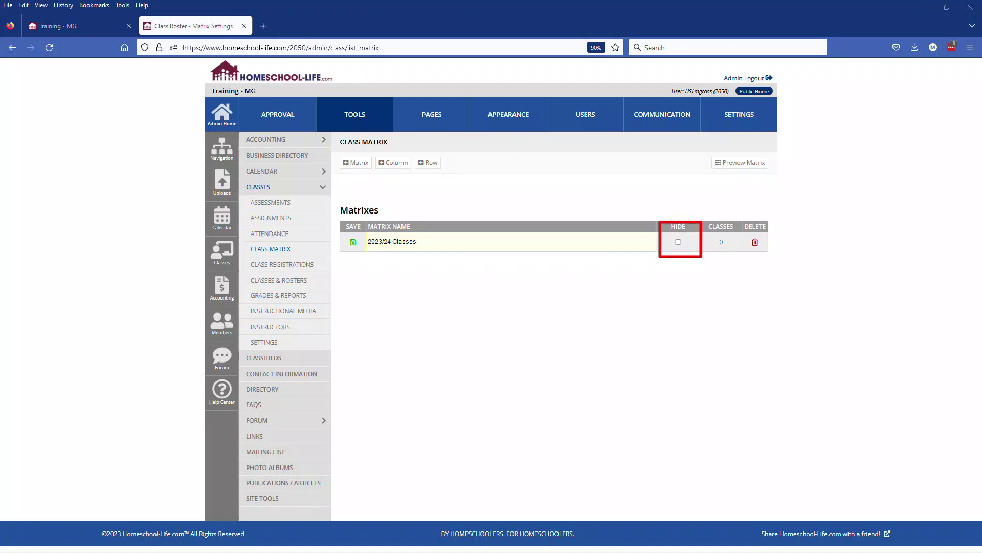
click(679, 242)
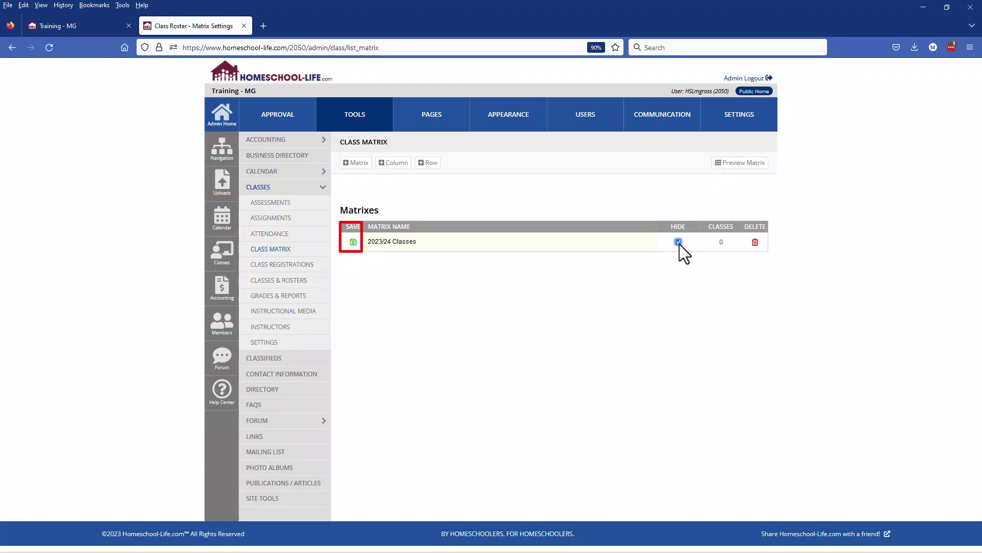
click(353, 242)
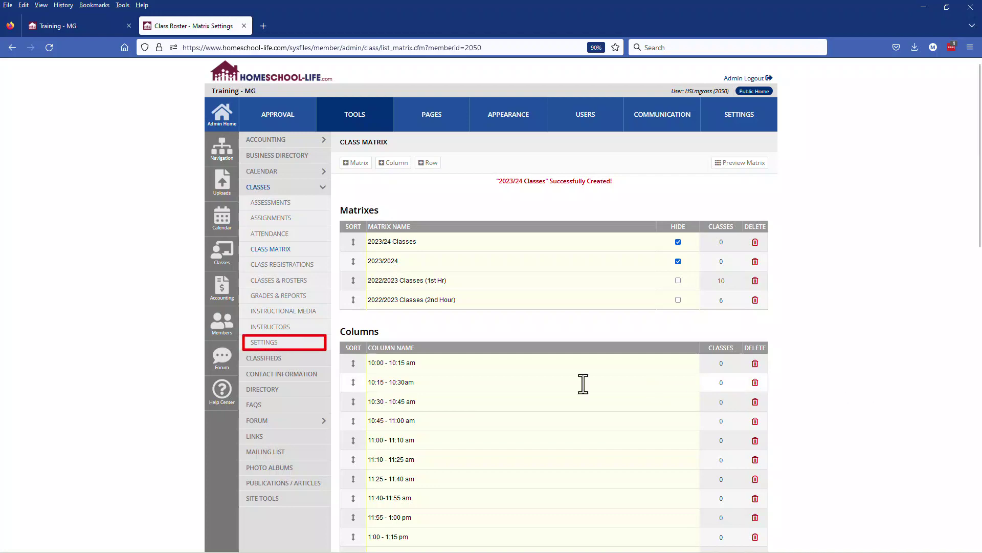
Uncheck 'Enable Secure Class Forum per class' in General class settings, save, and acknowledge the confirmation
click(264, 342)
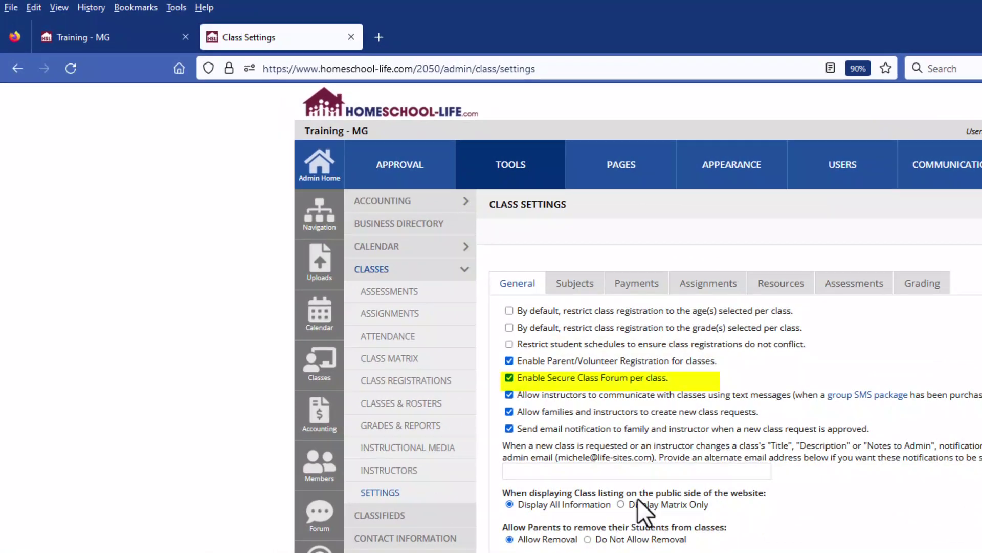
click(510, 378)
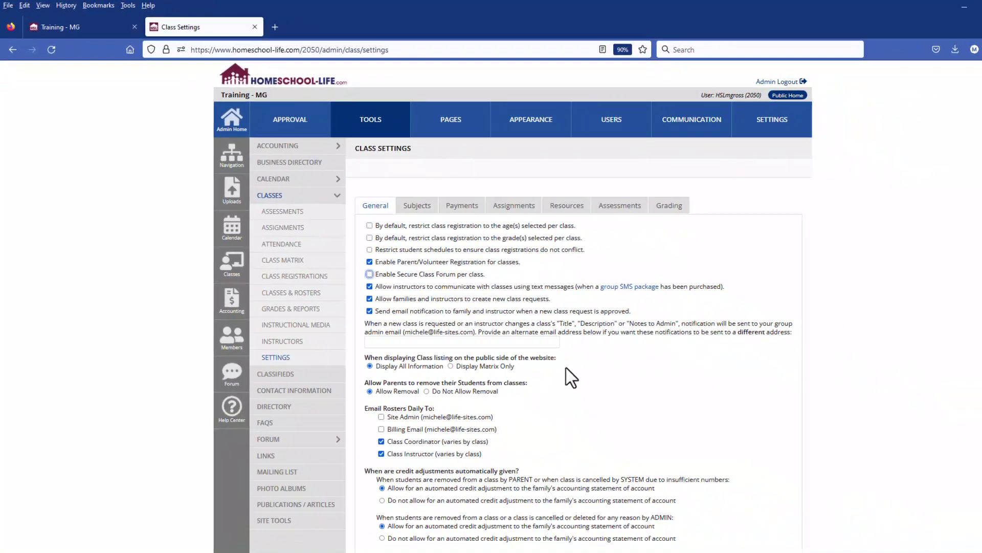
scroll(542, 352, down, 3)
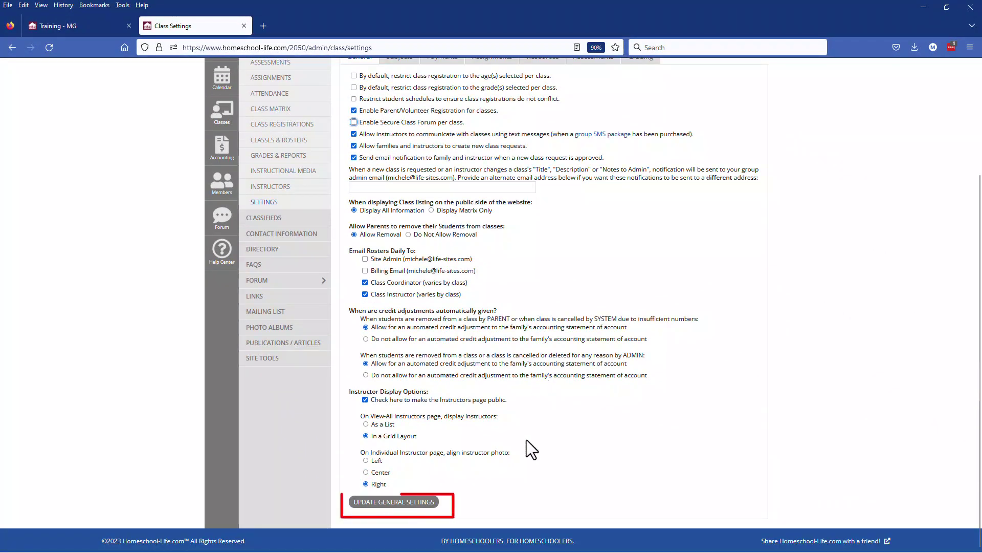
click(393, 502)
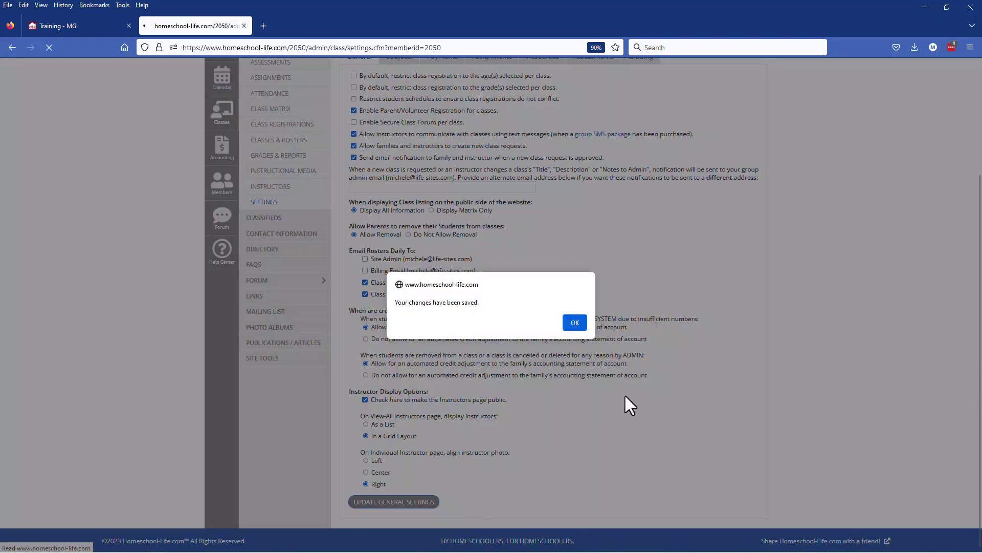
click(568, 323)
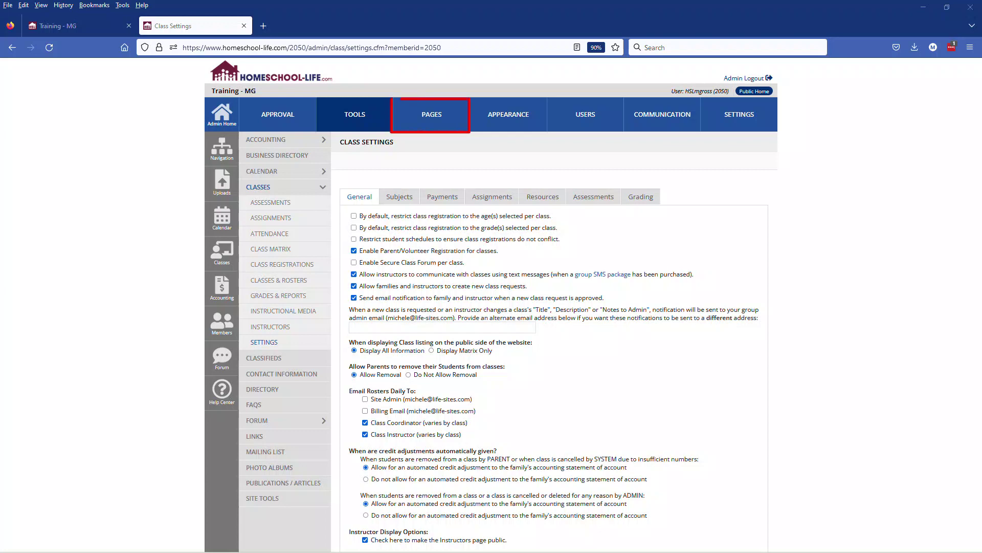
Add a Widgets custom page with link name '2023/24 Classes' and Allow Public Access checked
click(428, 117)
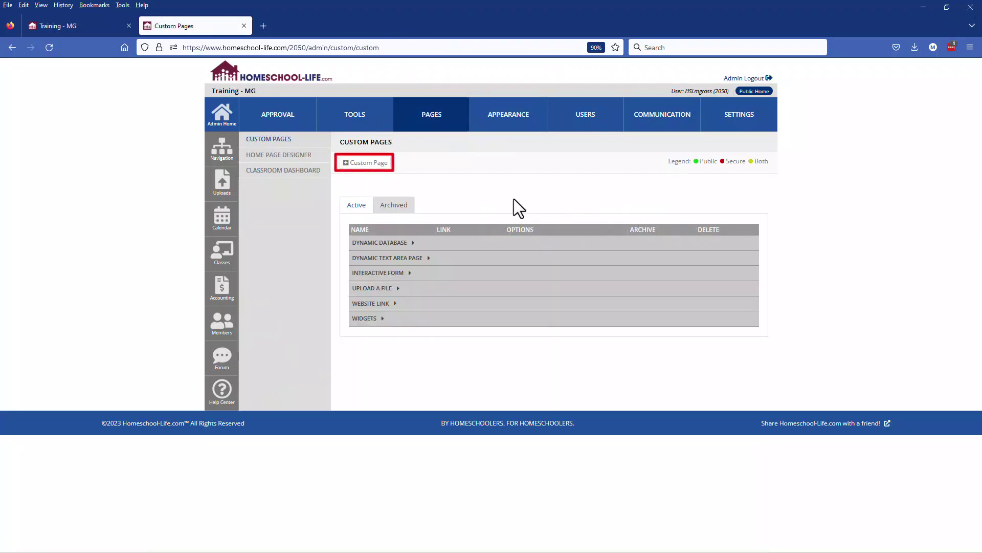
click(361, 164)
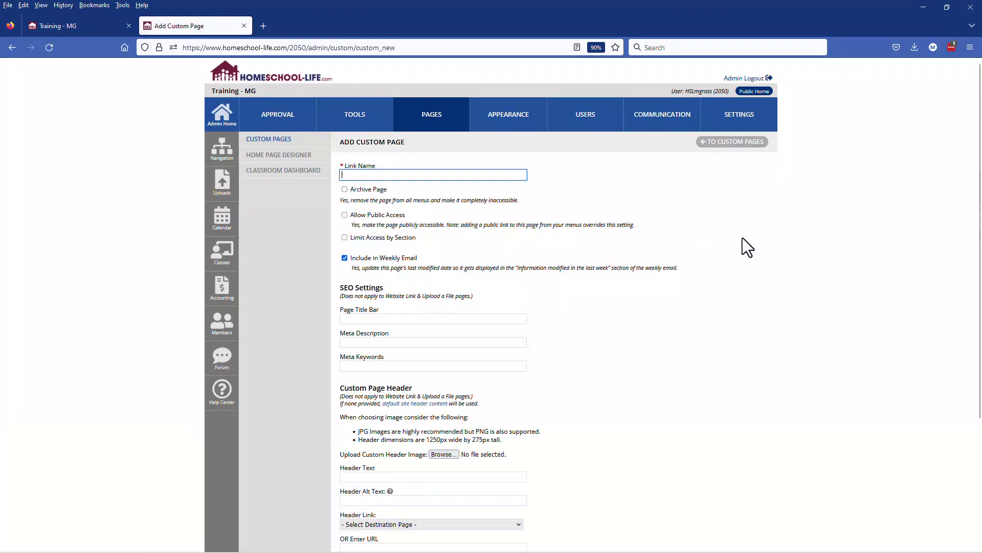
text(2023/24 Classes)
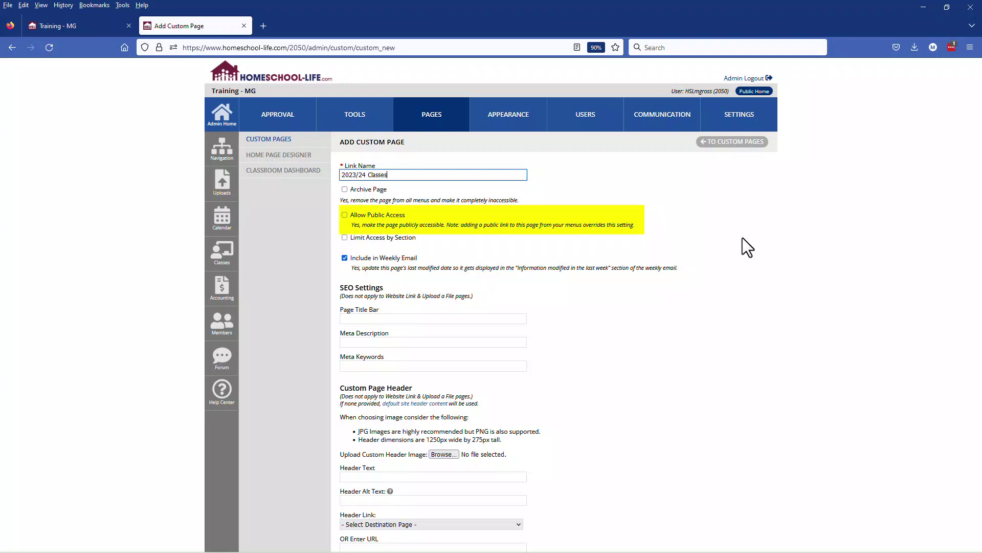
click(345, 220)
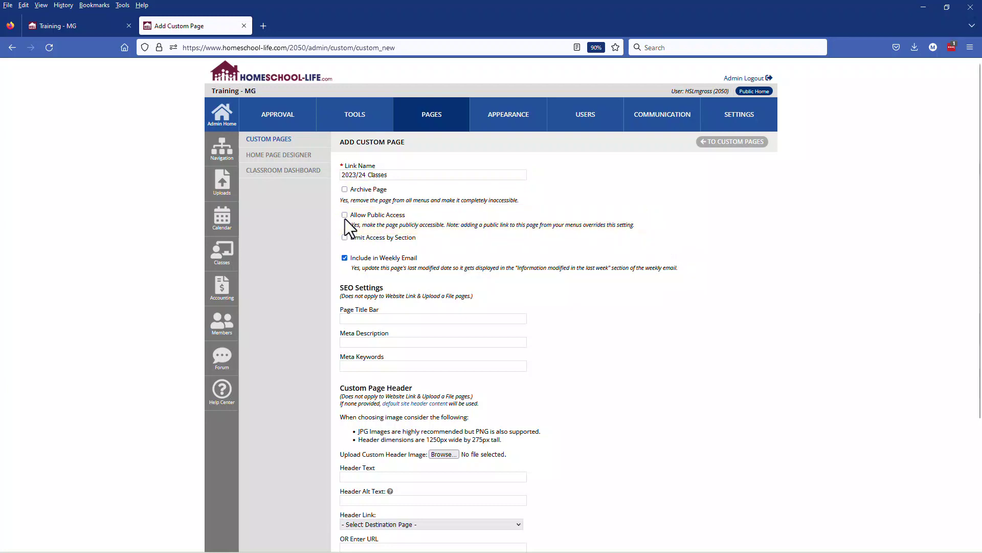
click(344, 215)
scroll(545, 318, down, 3)
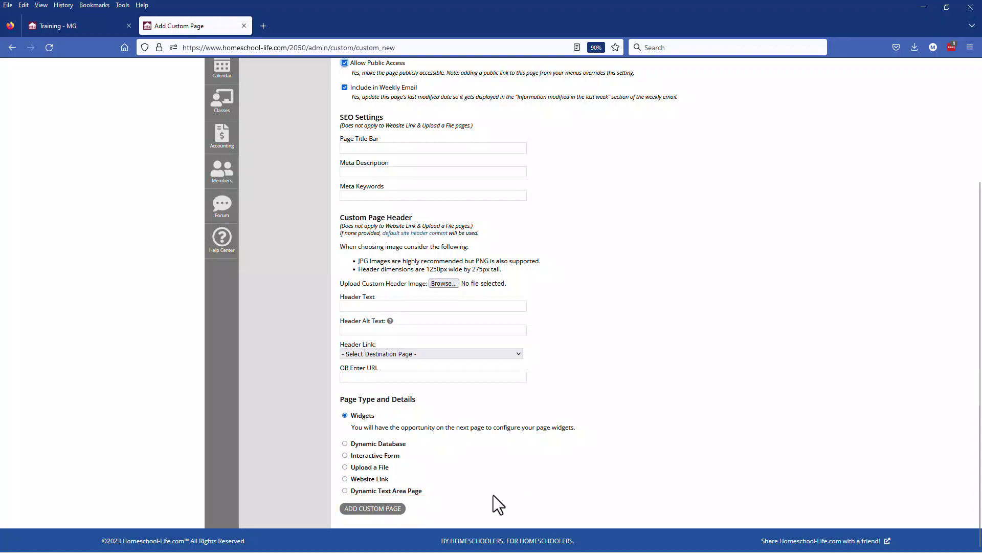
click(379, 508)
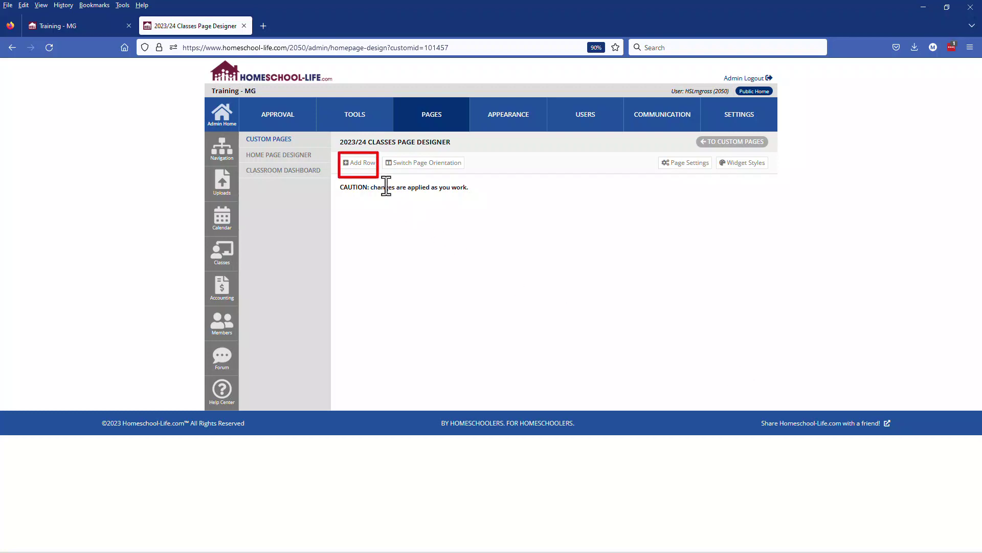
Add a content row to the page and put a Class Matrix widget in it
click(359, 164)
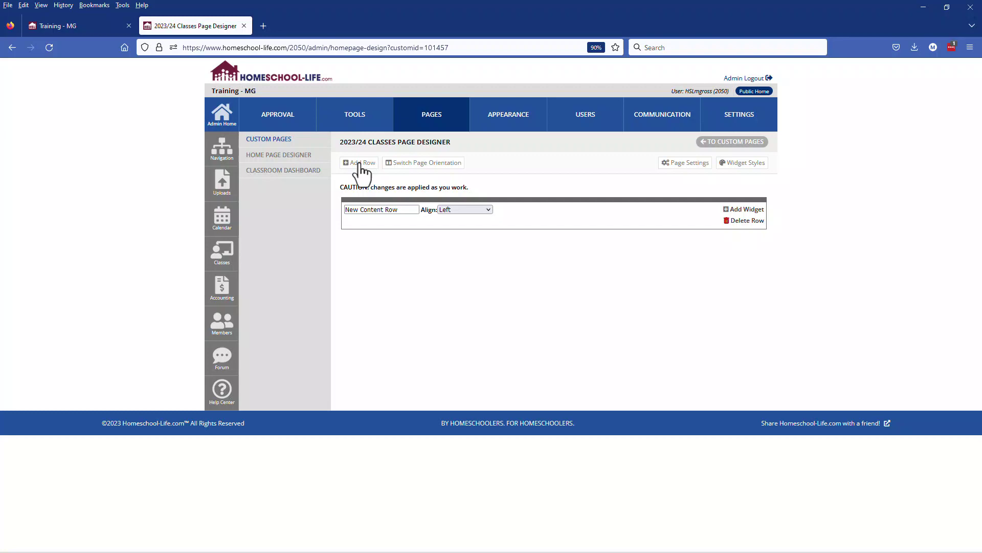
click(746, 210)
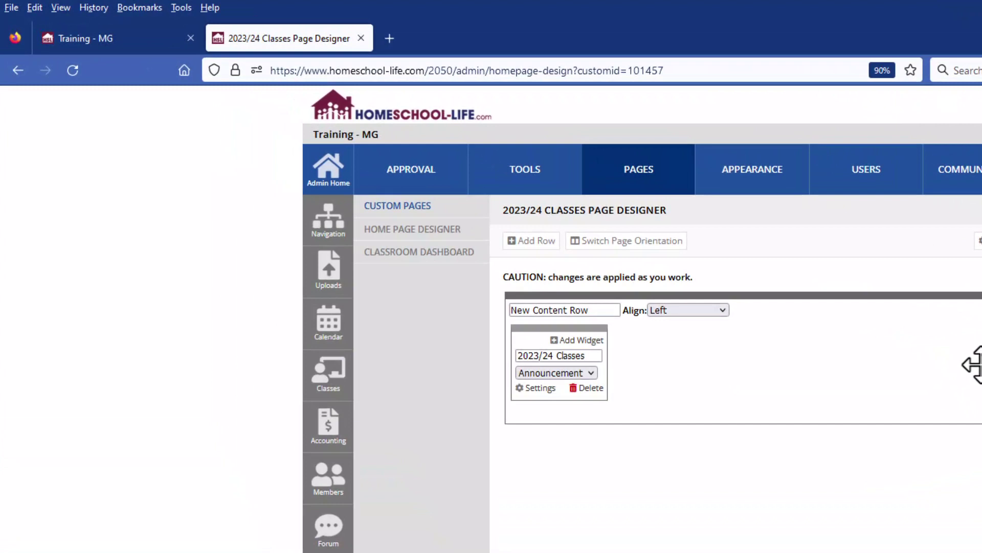
click(587, 374)
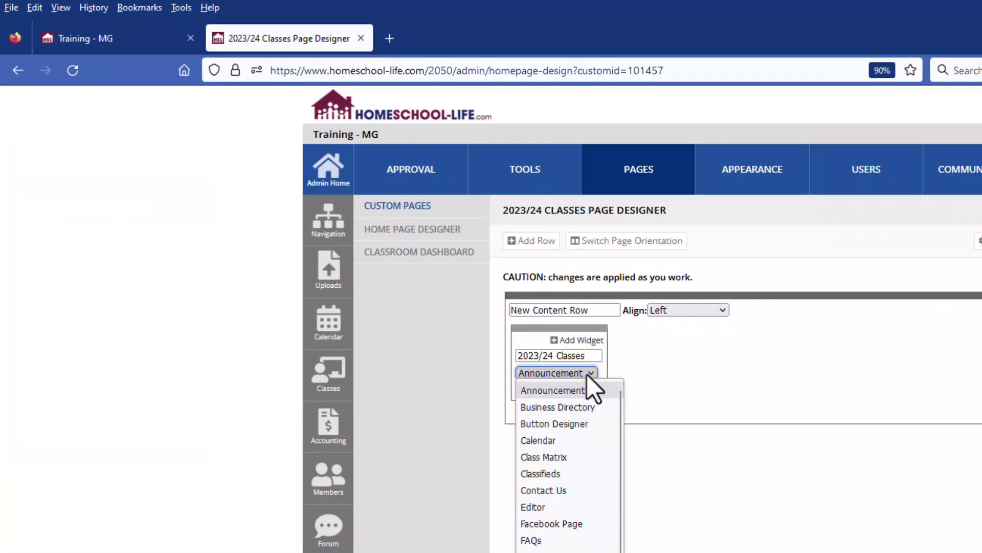
click(561, 457)
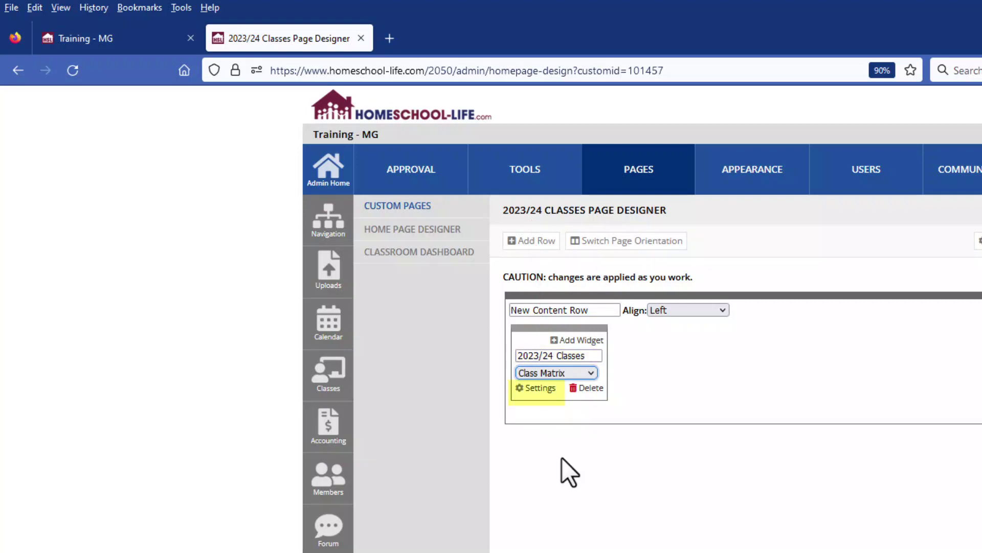
Point the widget at the 2023/24 Classes matrix, keep the summary link, and save
click(540, 389)
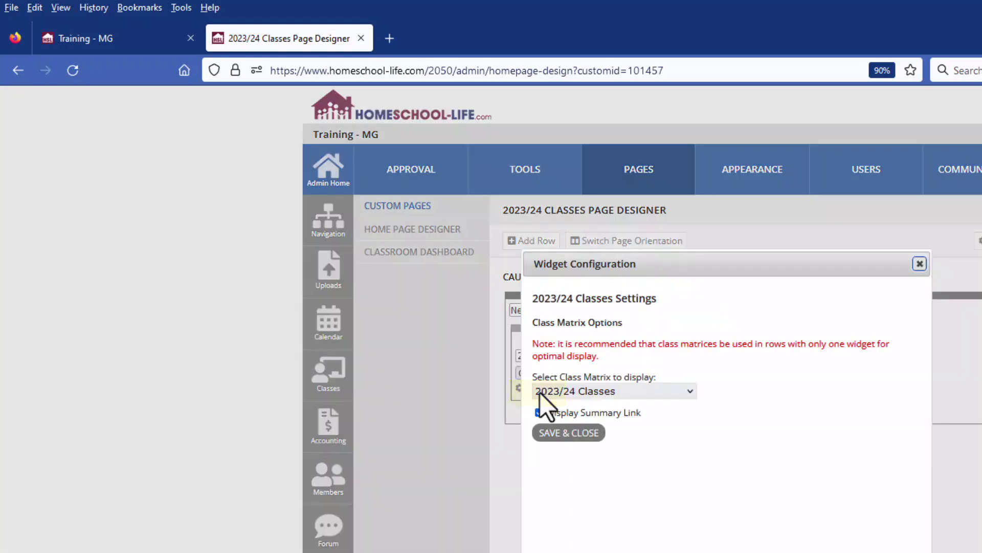
click(689, 392)
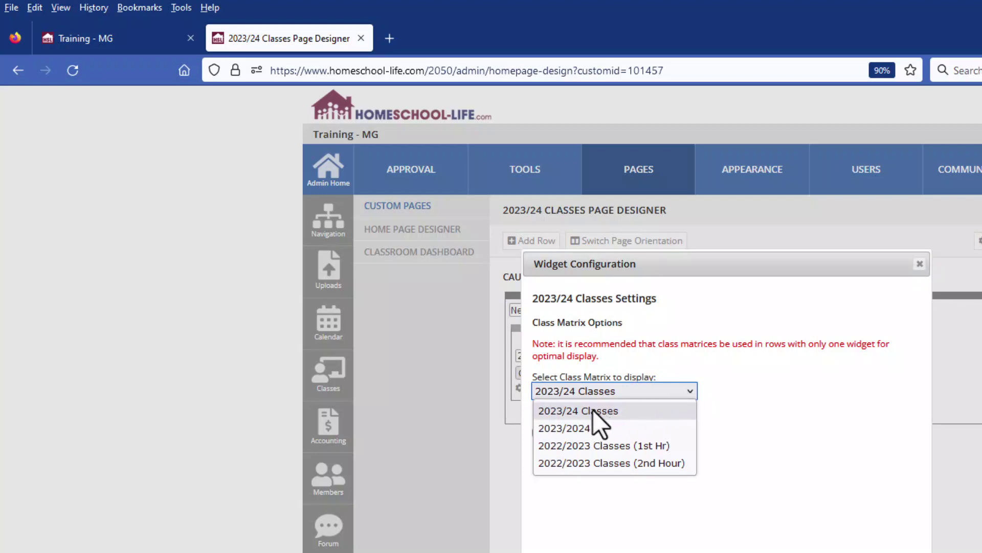
click(562, 411)
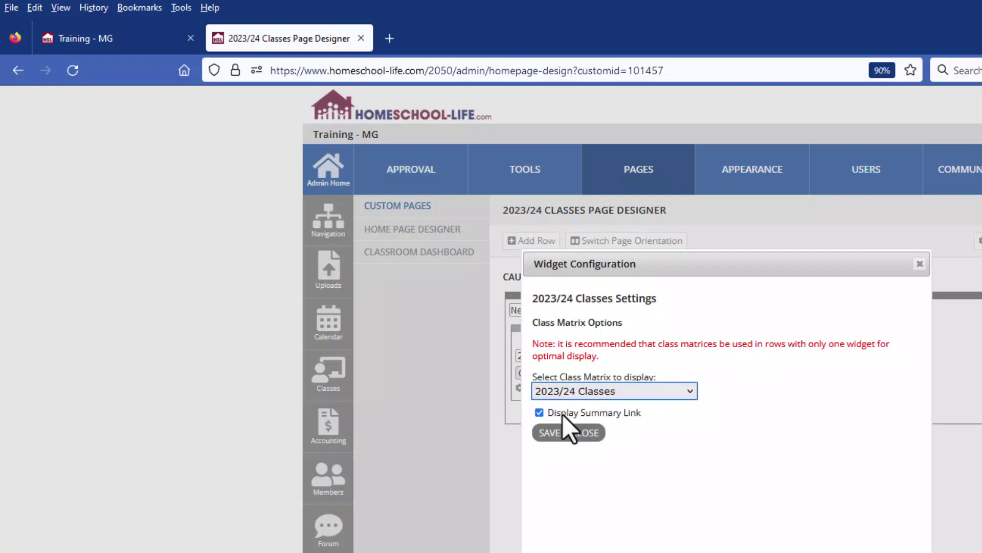
click(569, 433)
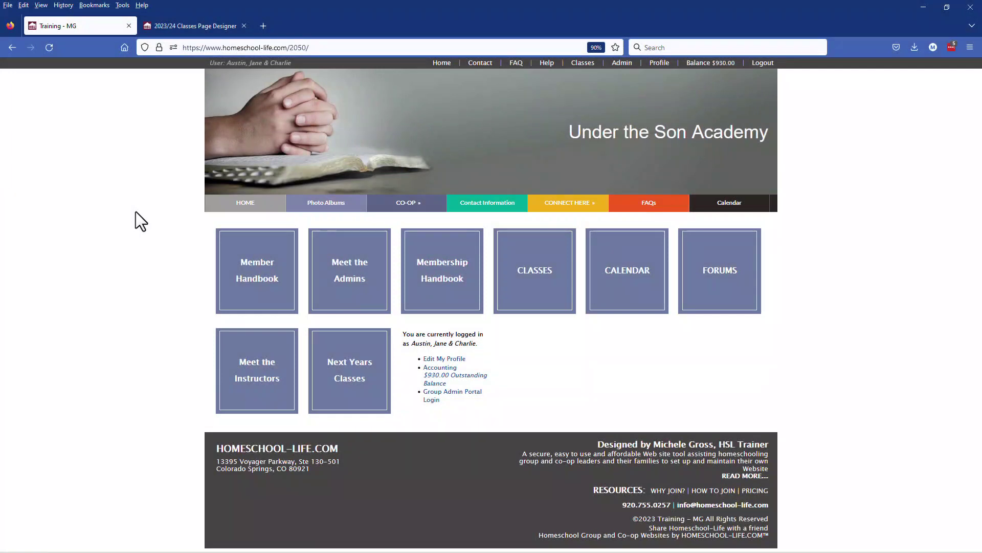
Open the CLASSES tile and scroll through the 2022/23 Class Registration tables
click(544, 273)
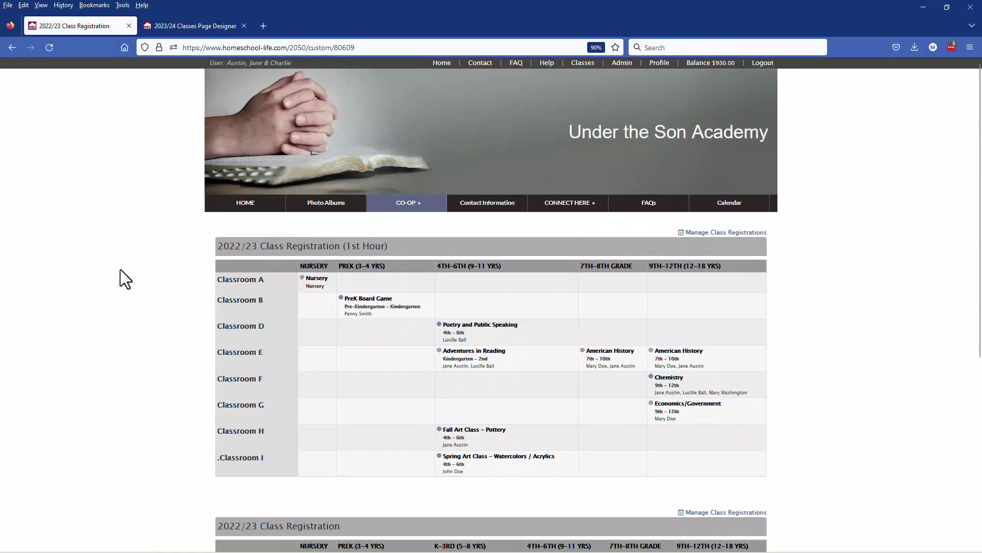
scroll(121, 269, down, 2)
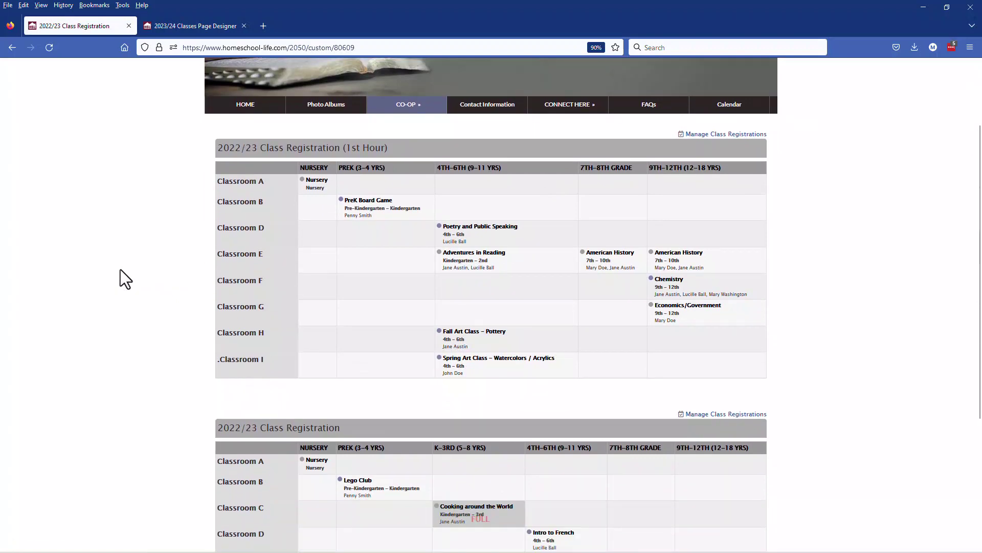
scroll(121, 269, down, 2)
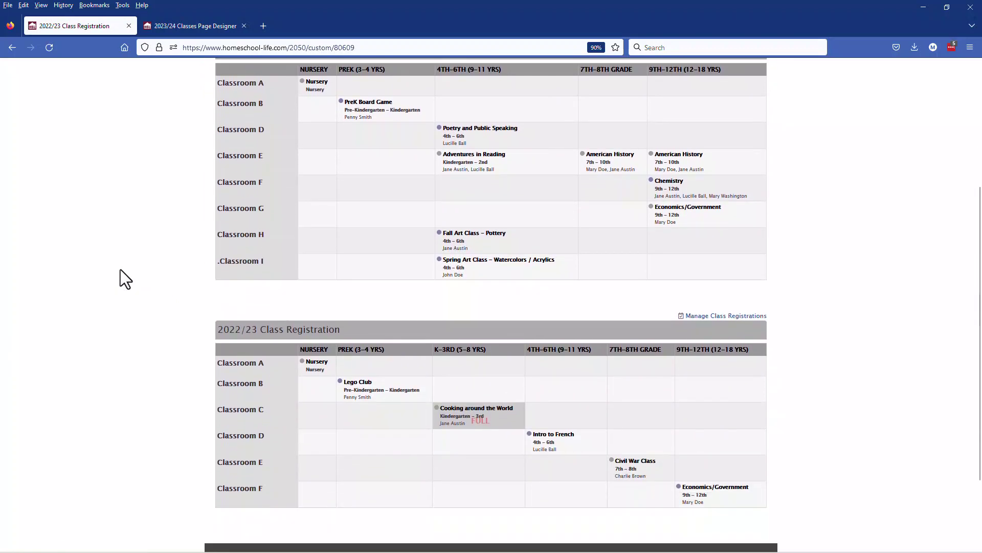
scroll(121, 269, up, 4)
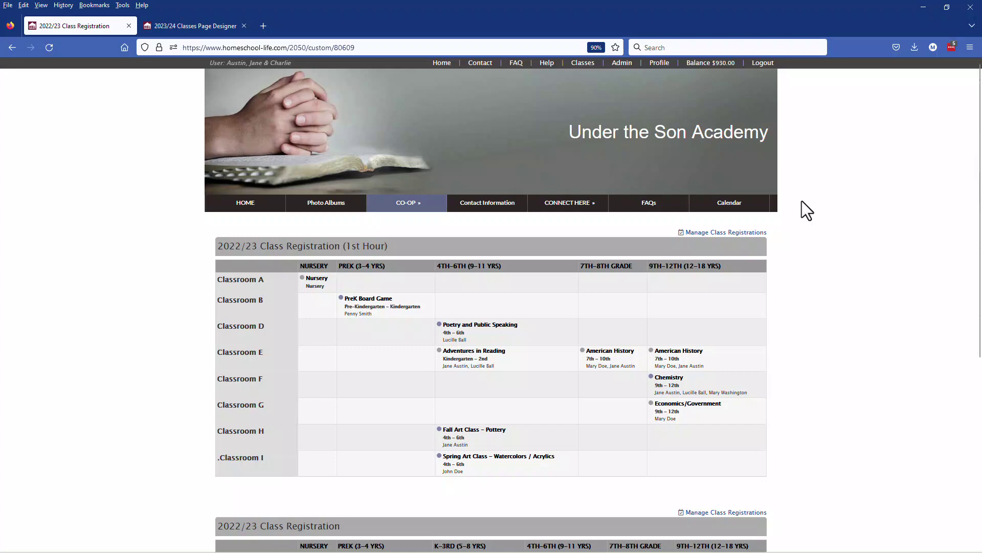
Return to the Classes Page Designer and go to the APPEARANCE site design settings
click(208, 26)
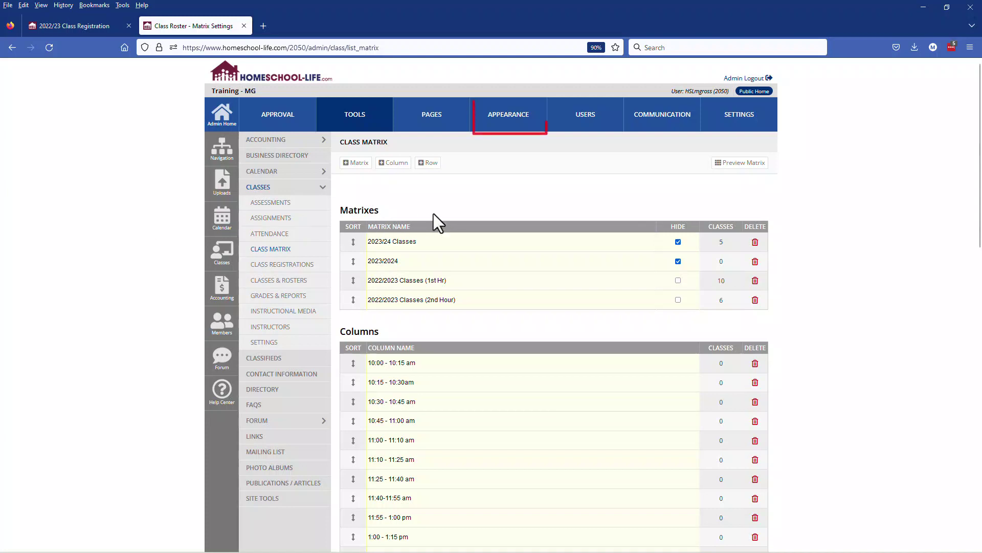
click(515, 117)
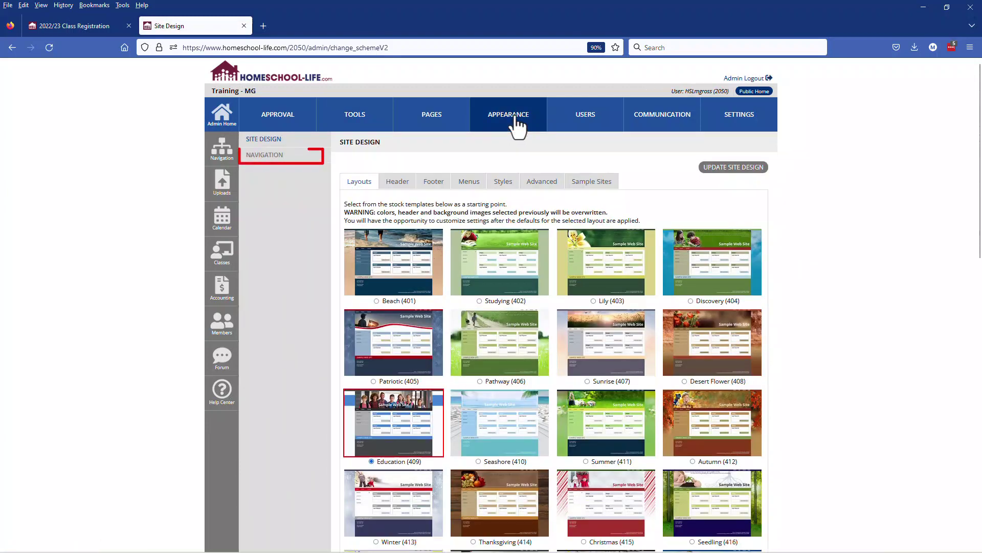
In Navigation, drag 2023/24 Classes from the Orphaned list under CO-OP in the Top Menu
click(263, 156)
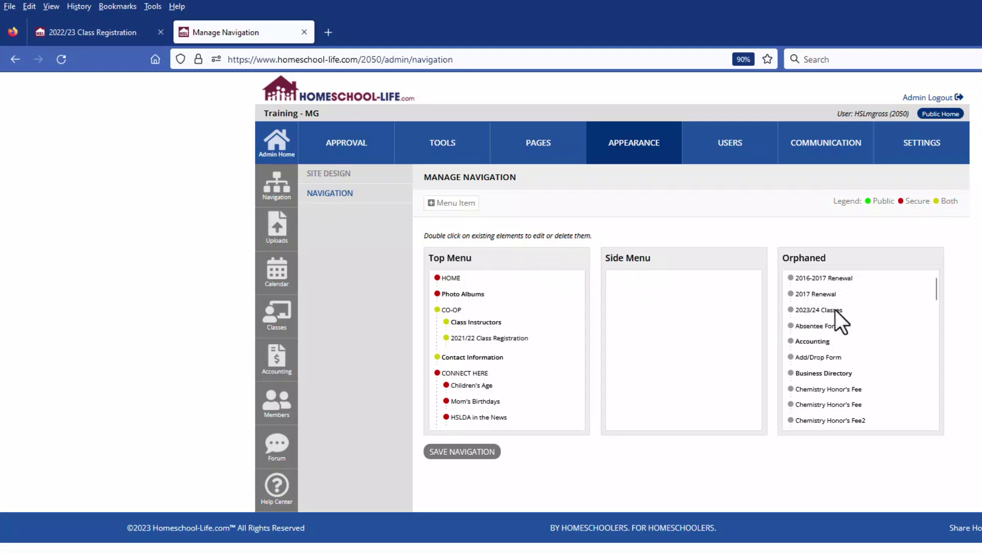
drag(823, 311, 440, 318)
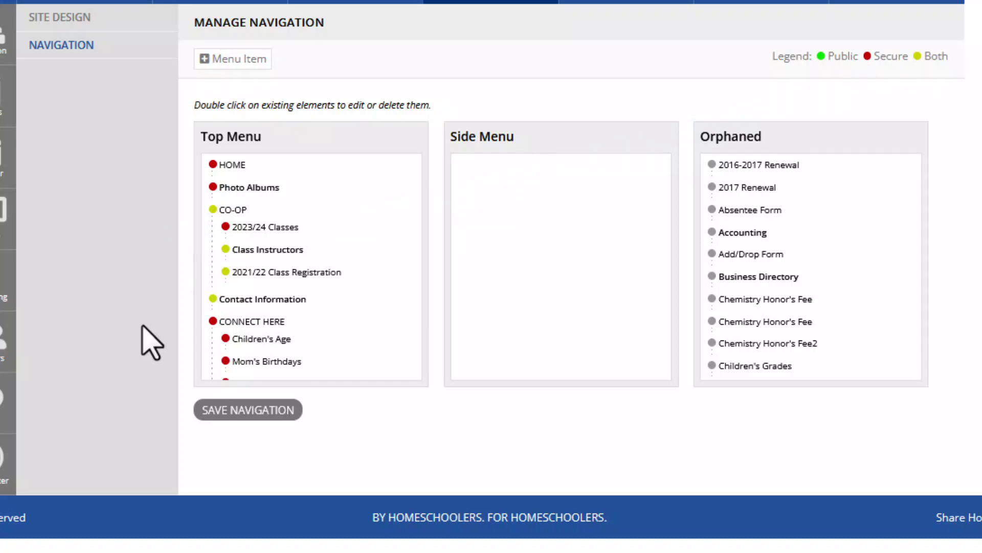
Set the 2023/24 Classes menu item's visibility to Both and save the navigation
double_click(264, 228)
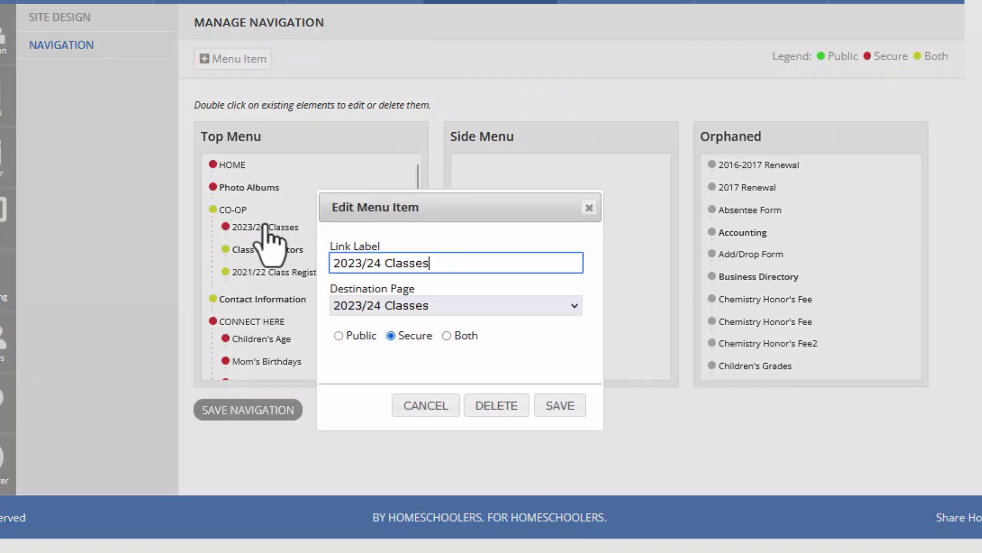
click(446, 336)
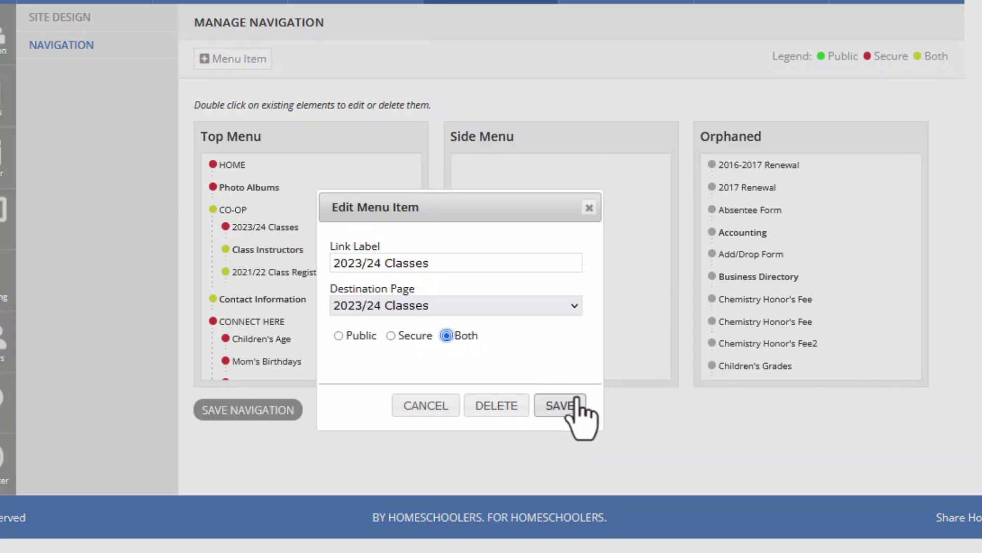
click(559, 405)
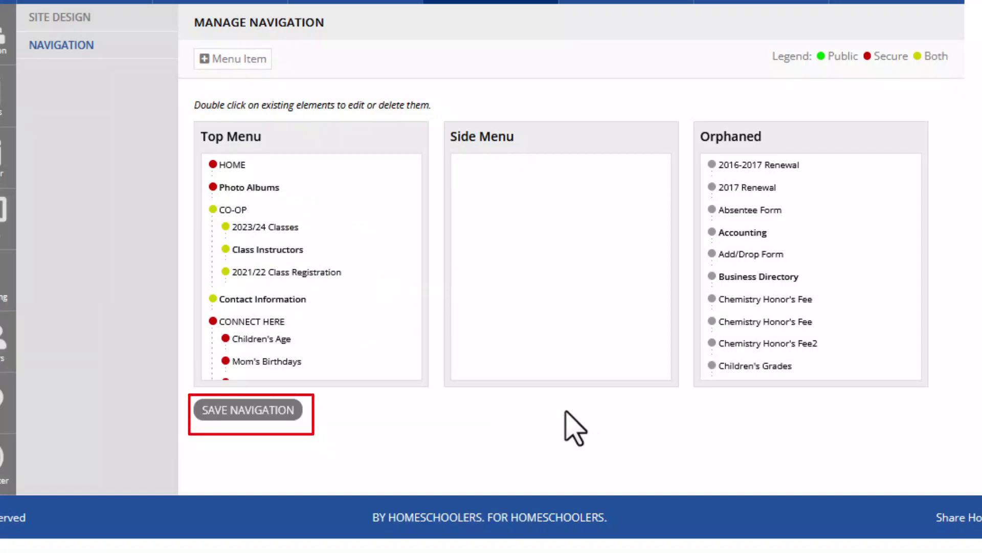
click(241, 412)
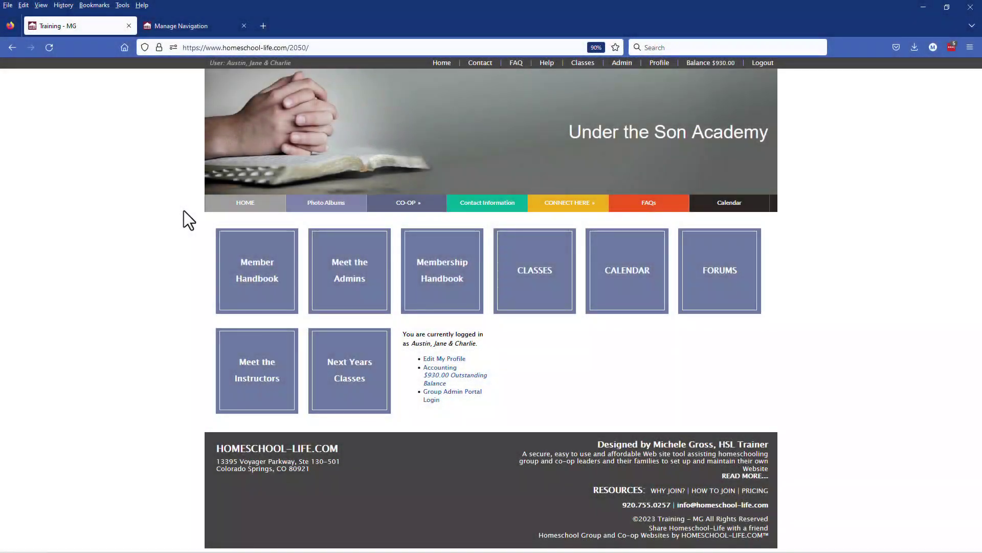
Reload the home page and open 2023/24 Classes from the CO-OP menu
click(47, 48)
mouse_move(408, 202)
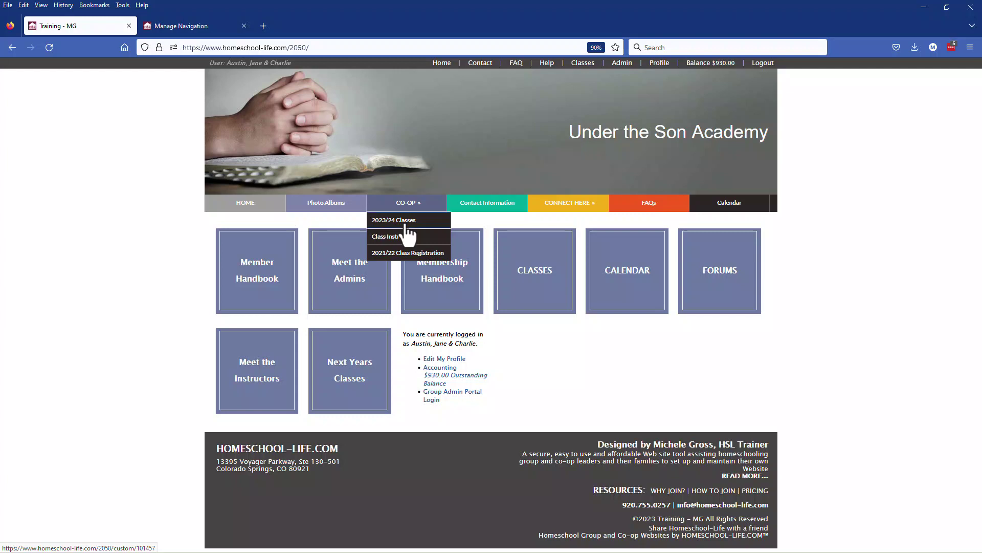
click(407, 221)
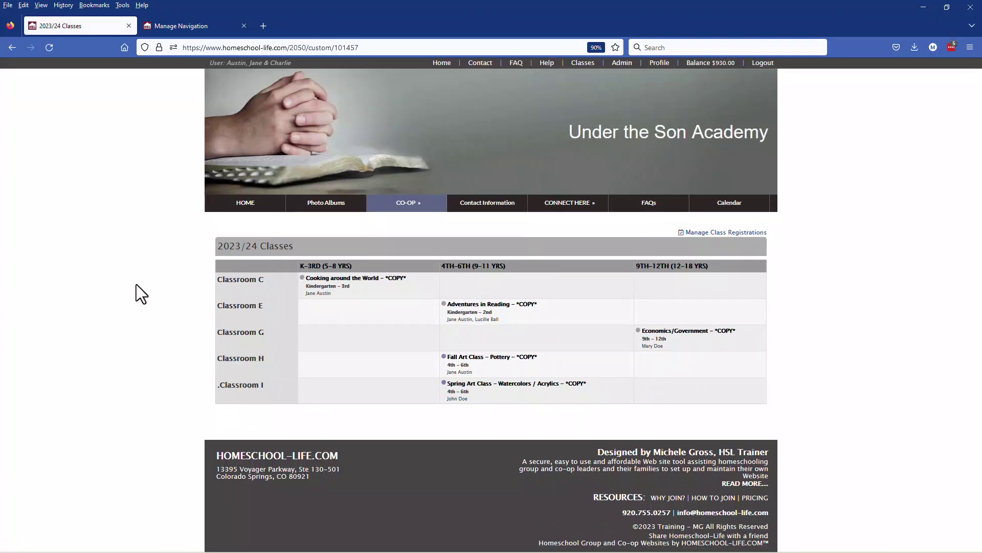
Go back home and look over the 2022/23 Class Registration page
click(252, 208)
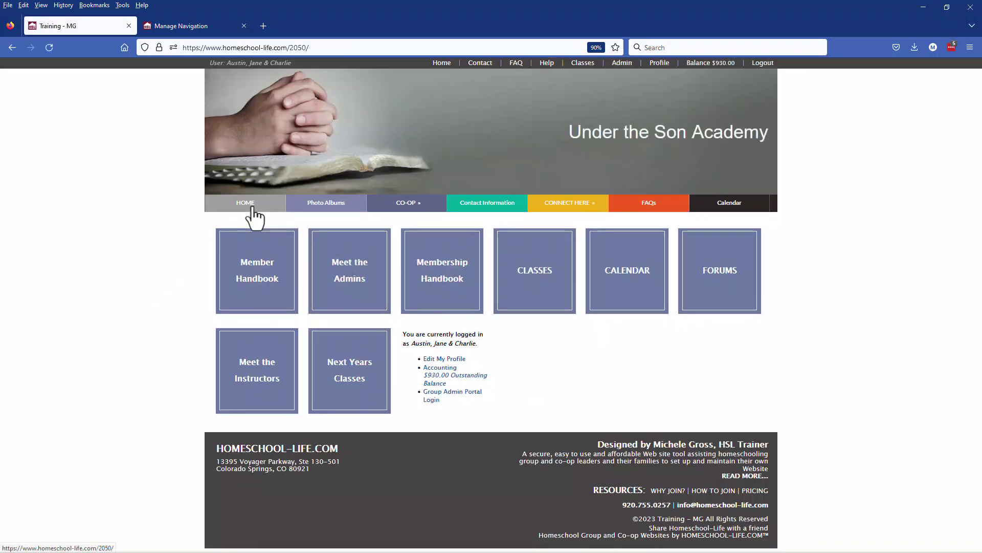
click(532, 282)
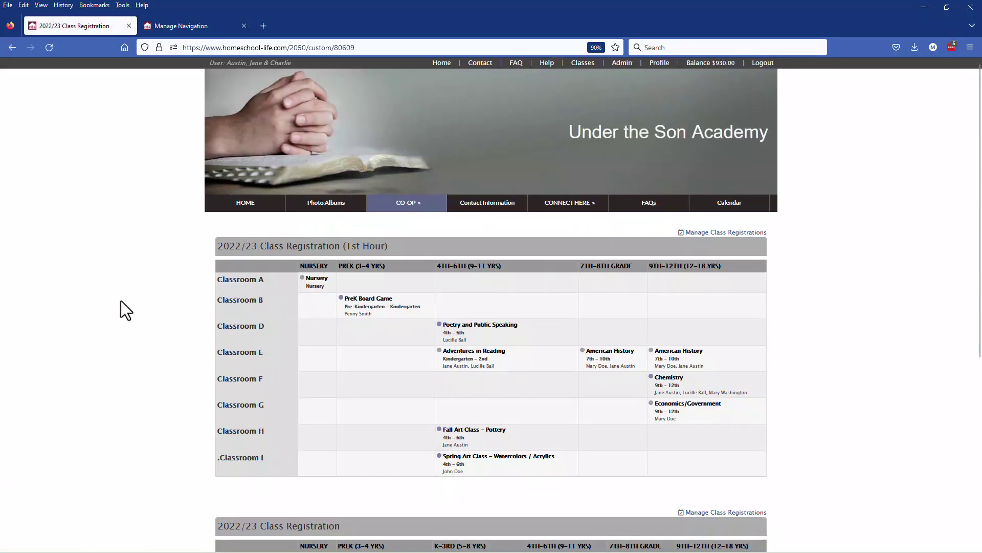
scroll(121, 300, down, 2)
scroll(121, 300, up, 1)
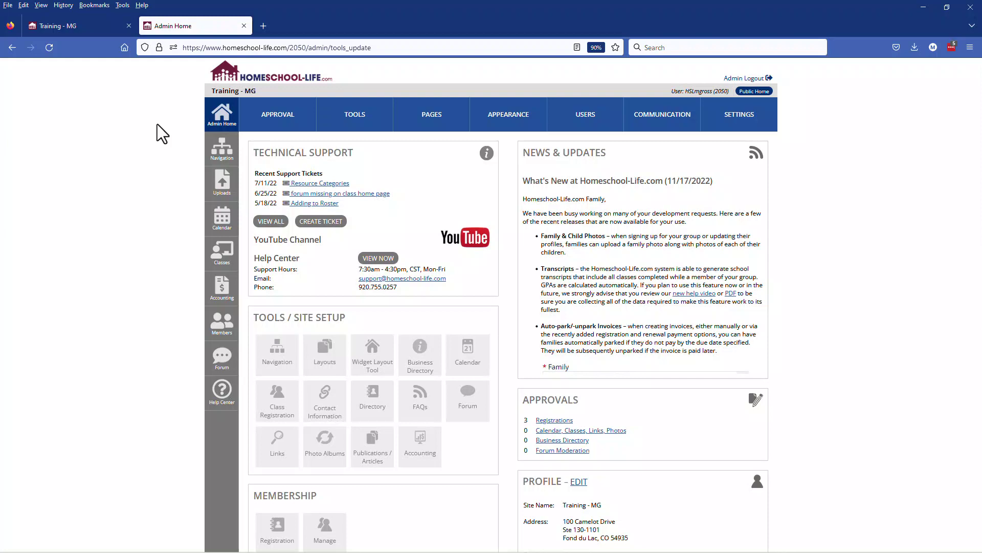
View the Private Home layout in the Home Page Designer, then return to the live home page
click(424, 121)
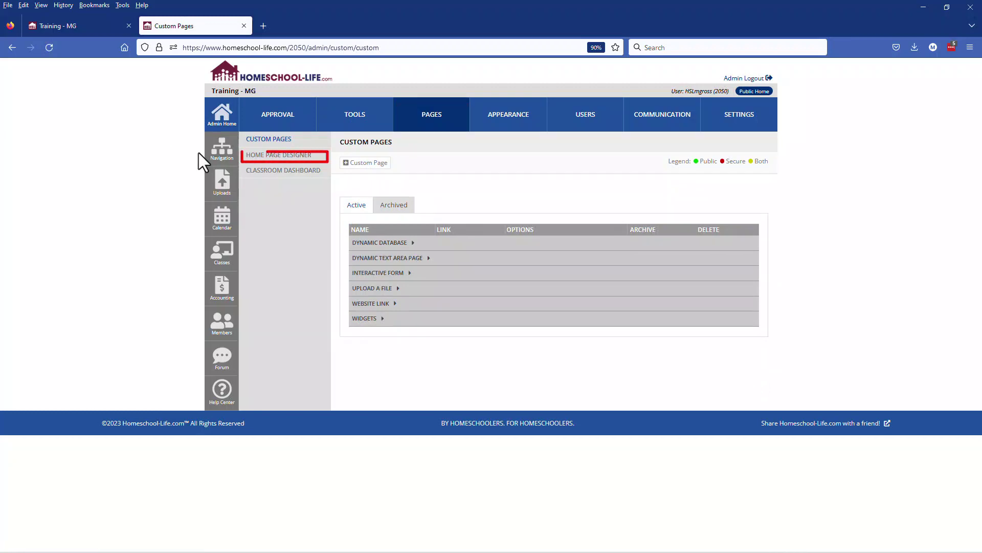
click(253, 157)
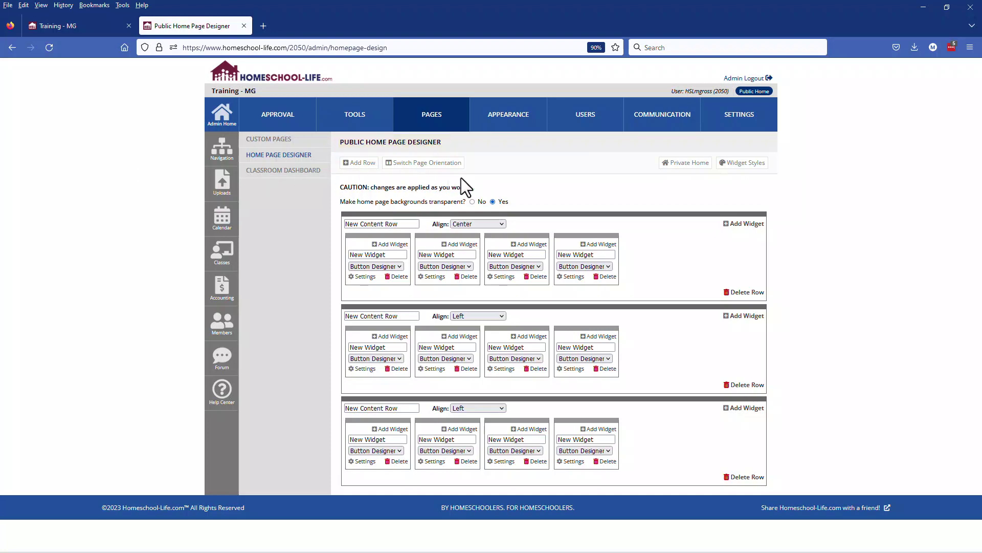
click(687, 164)
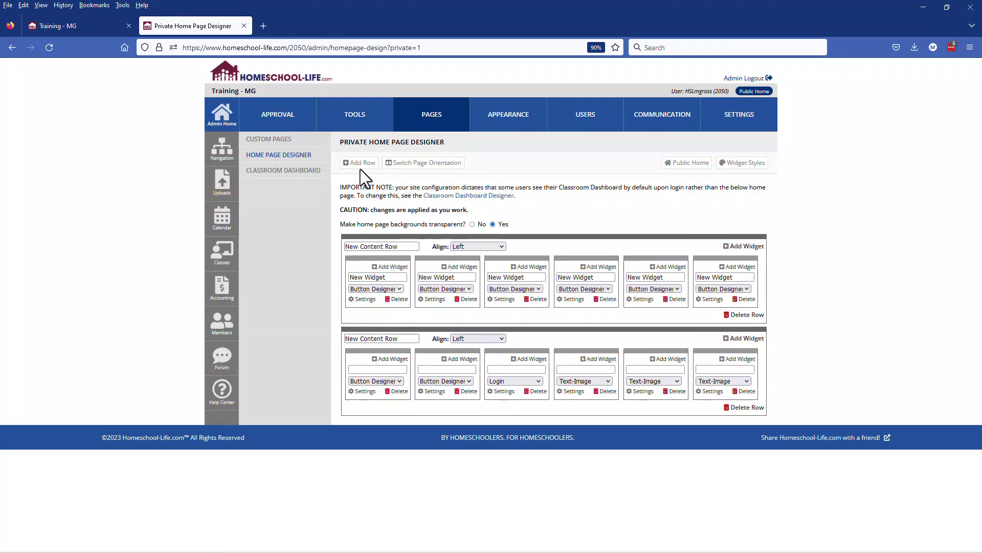
click(83, 27)
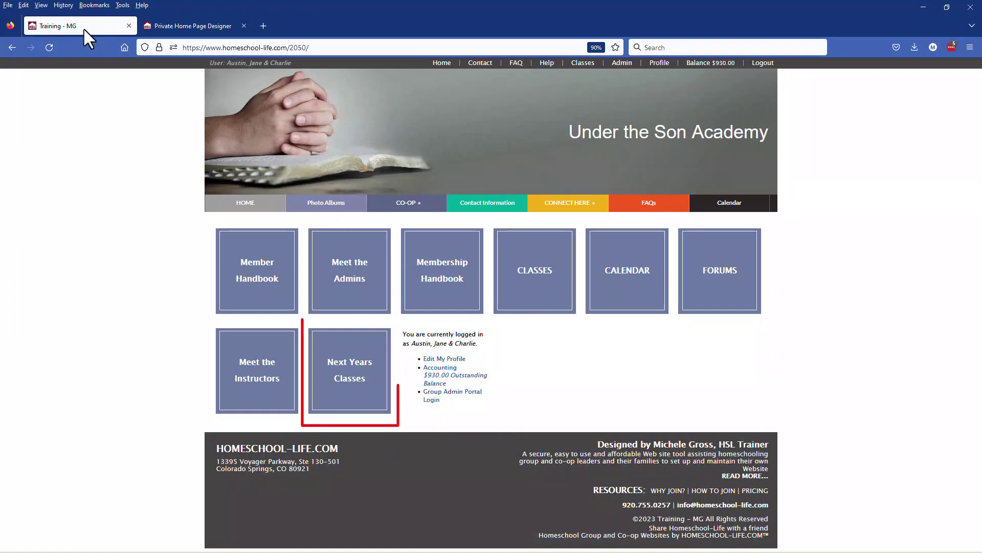
Inspect the Next Years Classes button widget's settings, confirming its Button Link is still empty
click(193, 26)
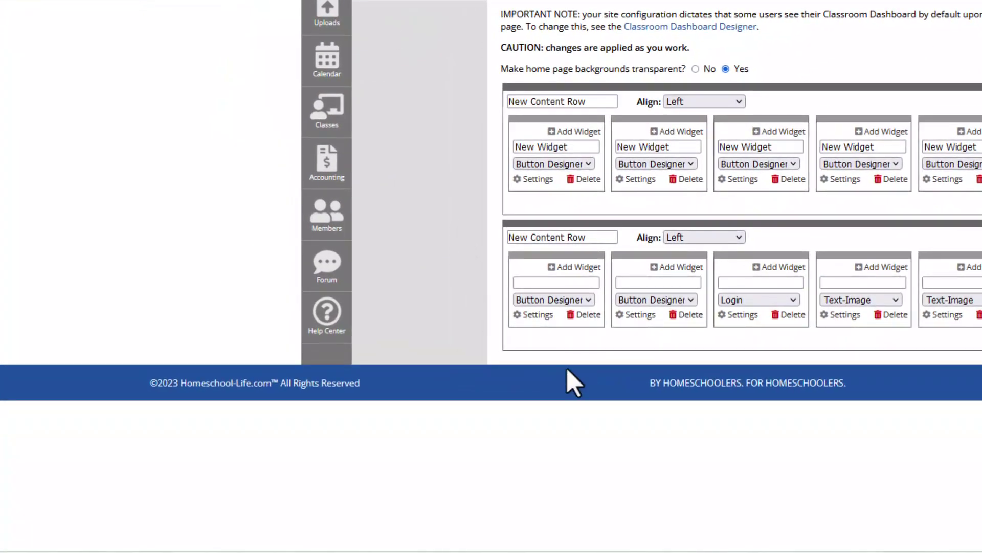
click(689, 300)
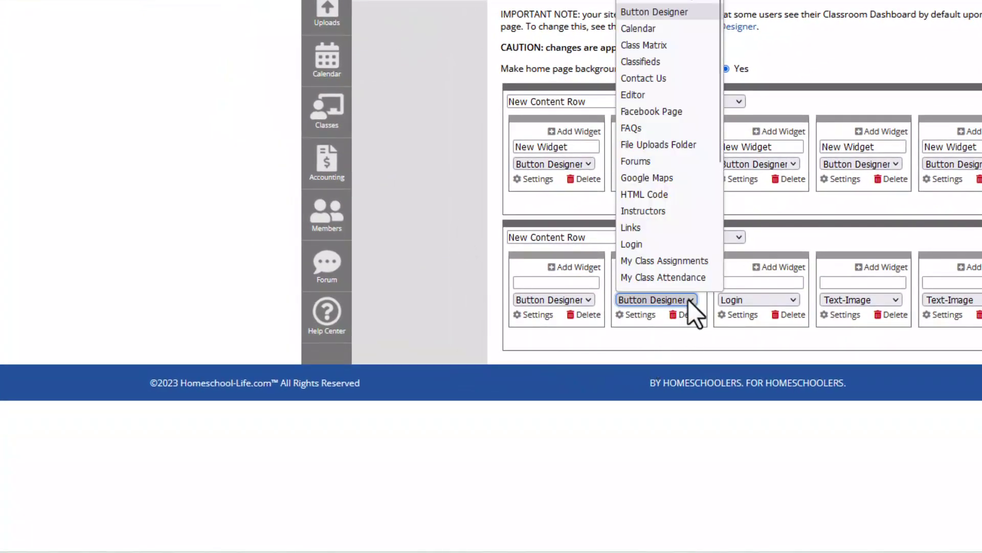
click(688, 300)
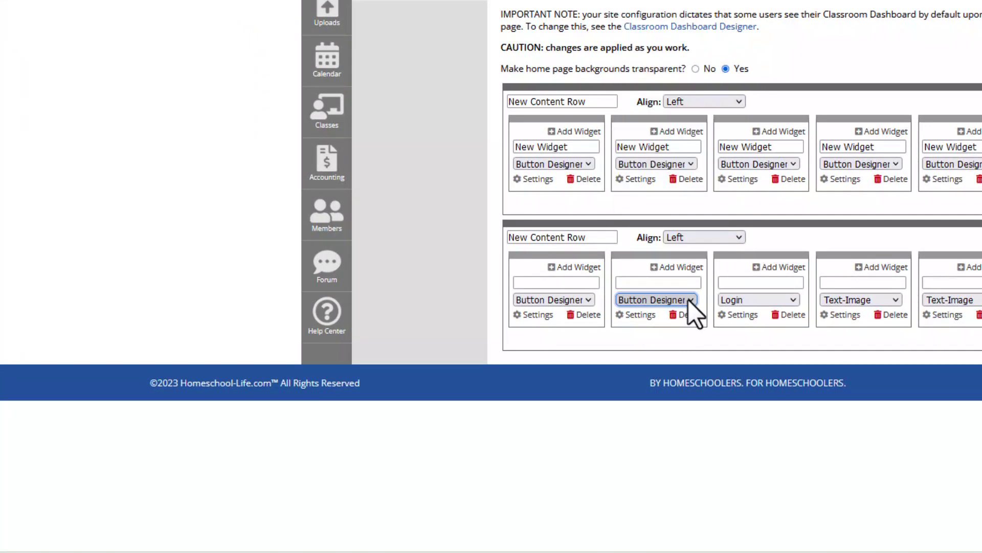
click(639, 314)
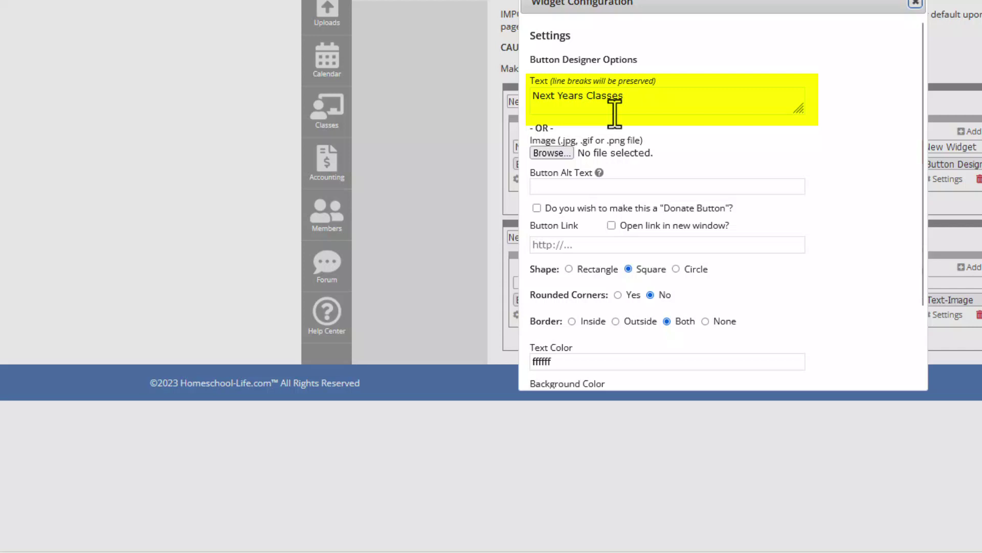
click(544, 245)
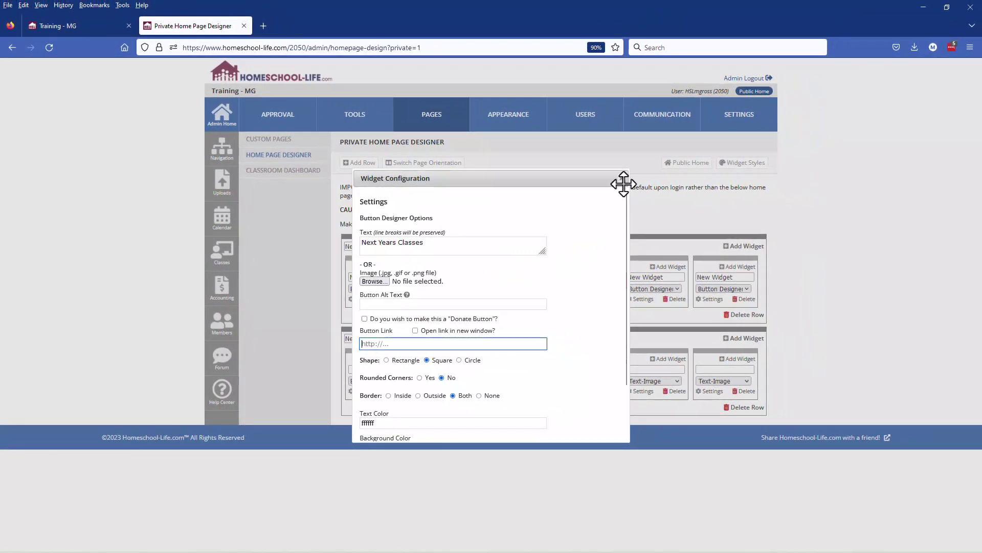
click(622, 180)
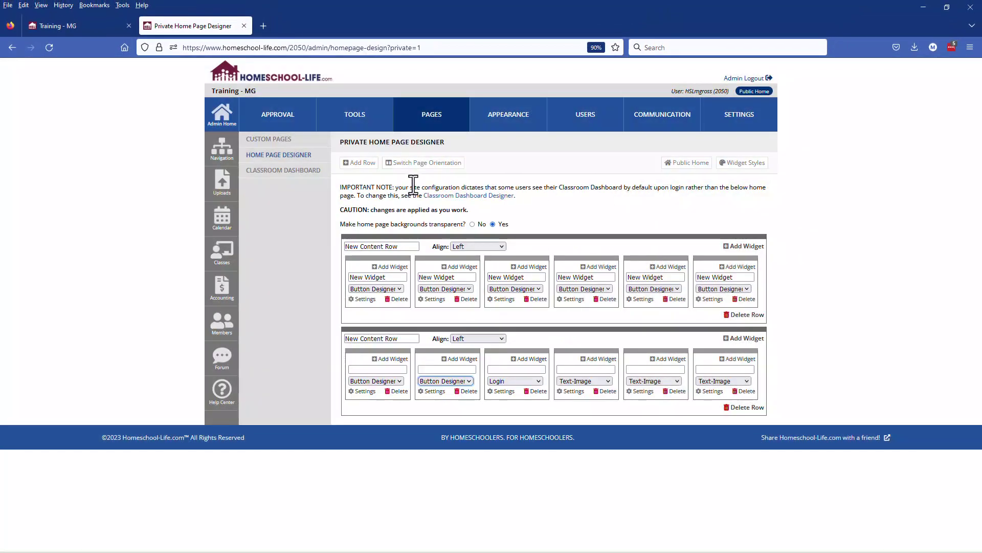
Preview the 2023/24 Classes custom page from the Widgets group in a new tab
click(260, 144)
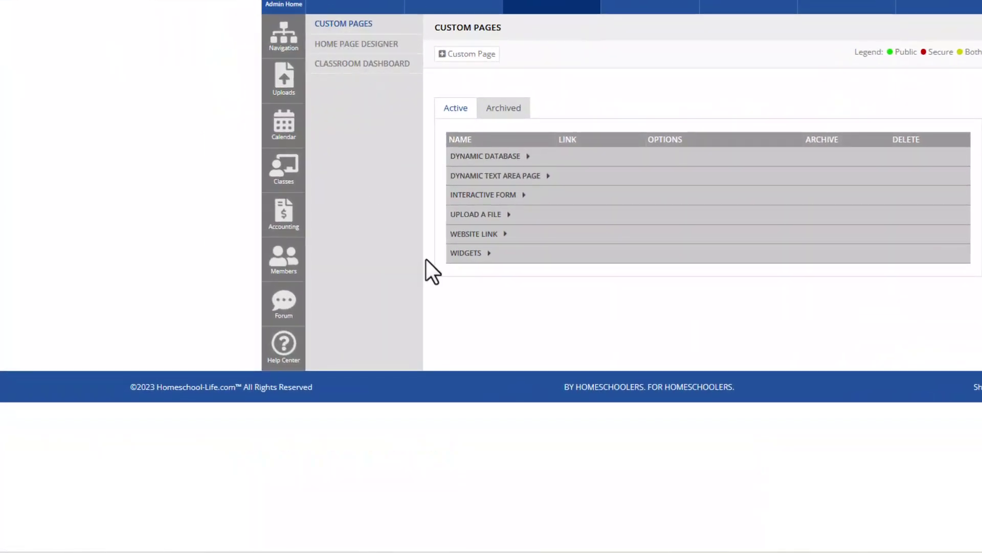
click(467, 253)
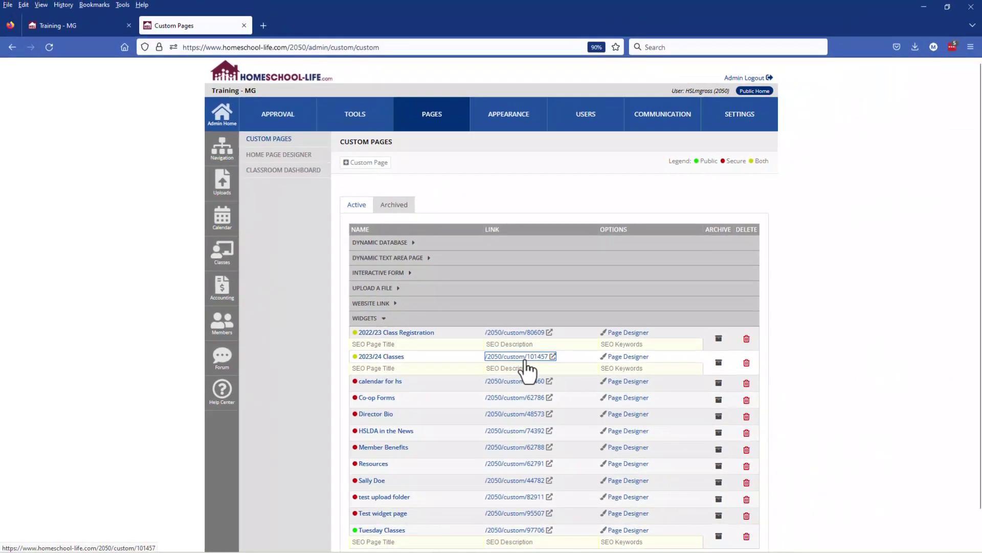
click(524, 360)
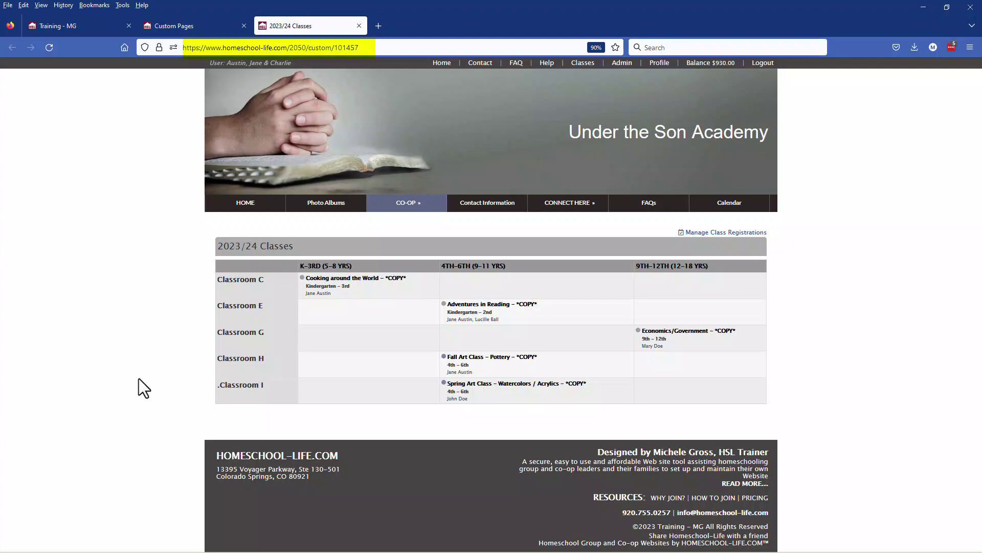
click(195, 29)
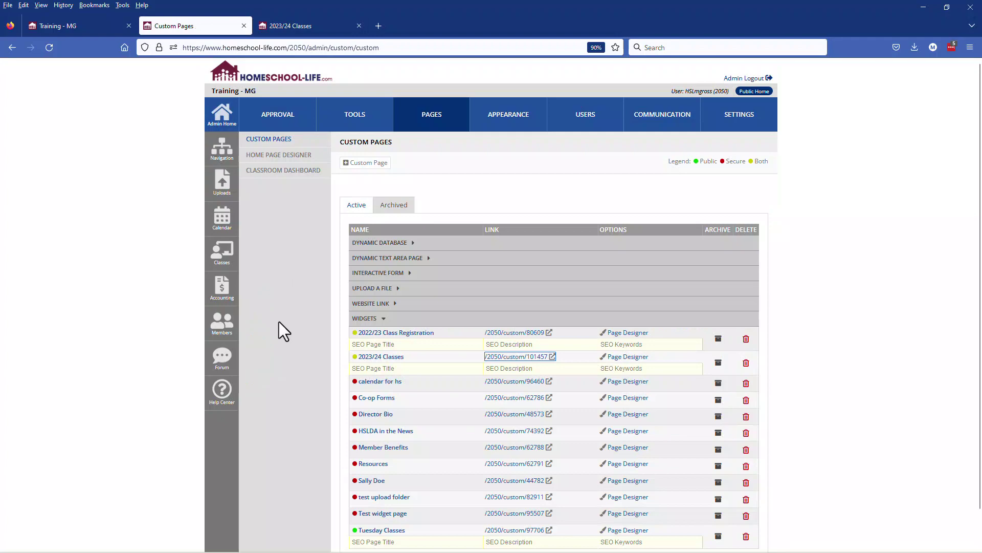
Copy the 2023/24 Classes page's direct URL (ending /custom/101457)
click(379, 357)
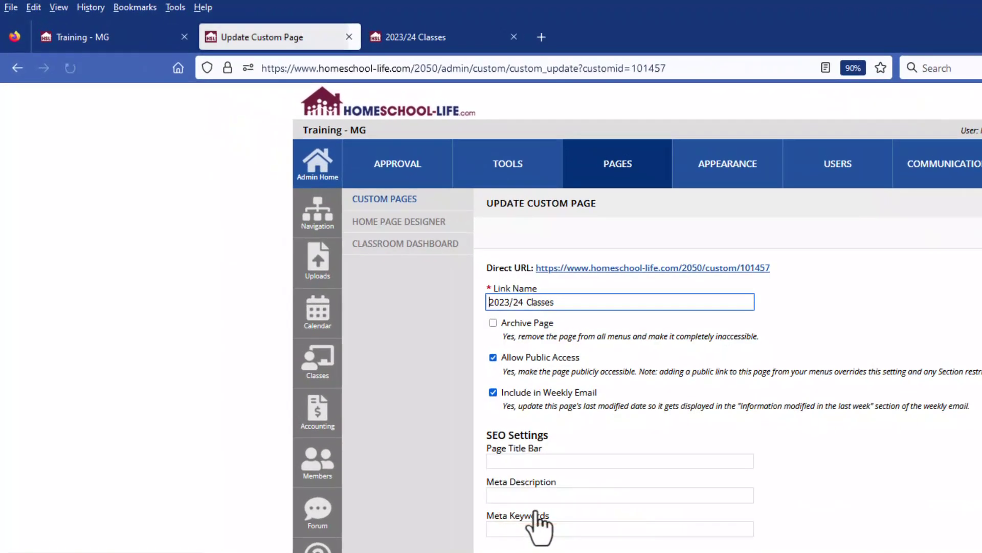
drag(755, 271, 529, 271)
right_click(592, 272)
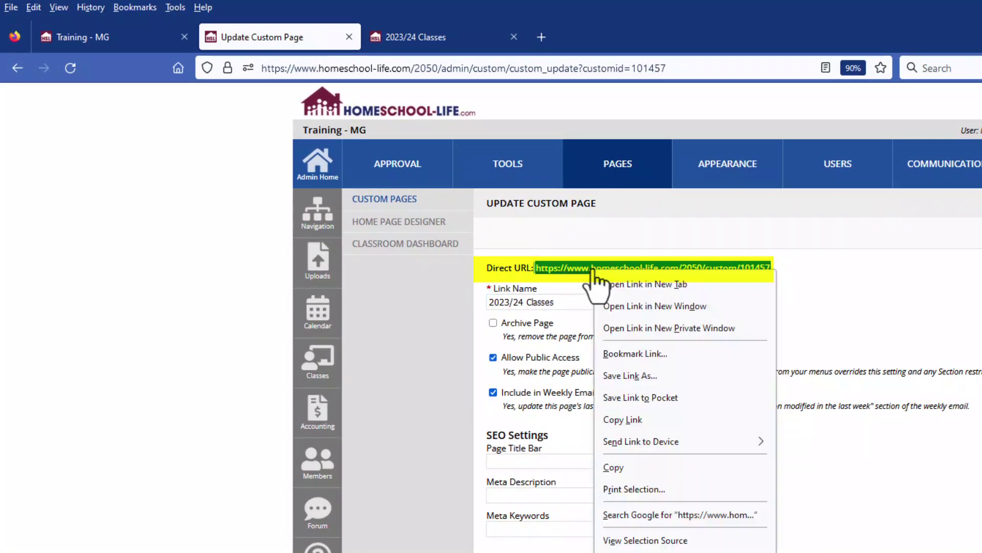
click(622, 420)
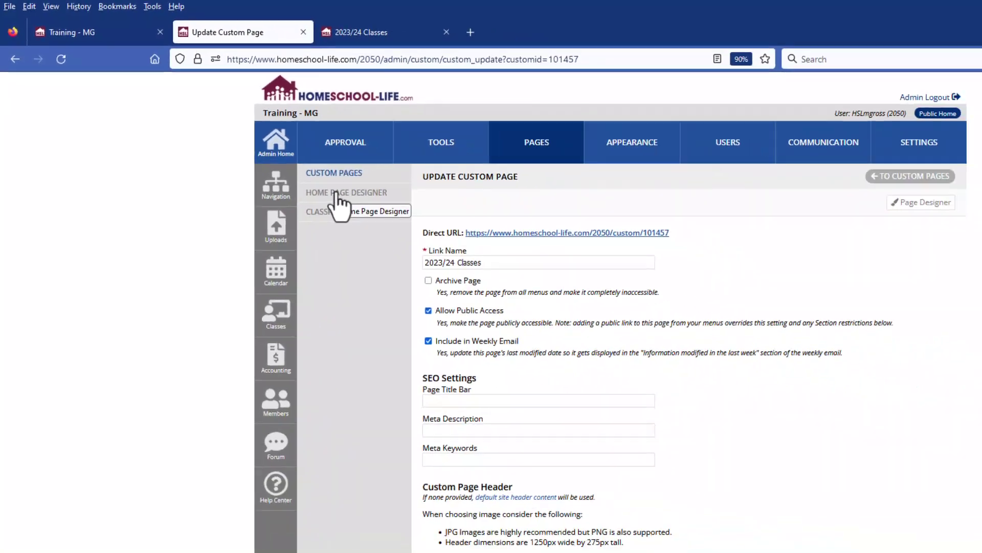
Paste the 2023/24 Classes URL into the Next Years Classes button's Button Link and save
click(336, 193)
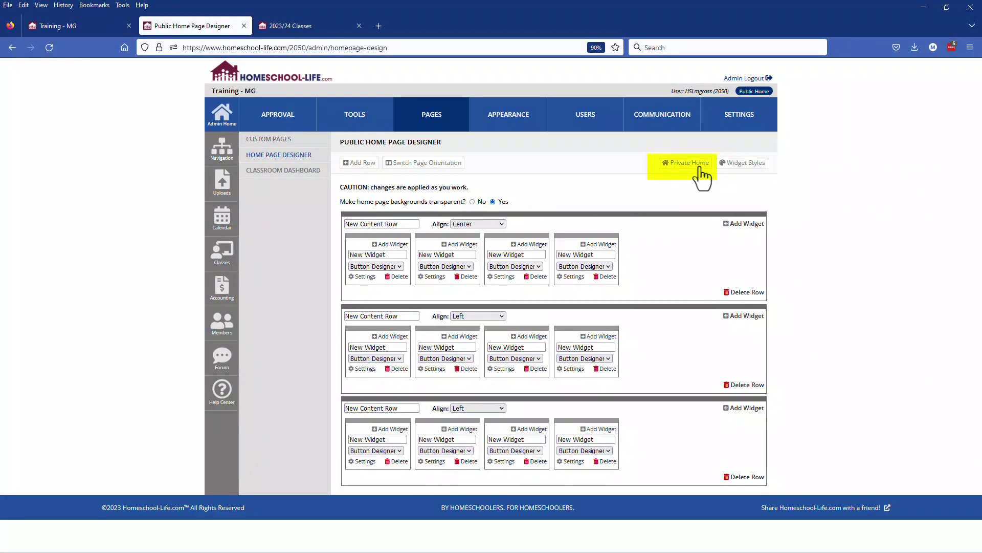
click(698, 167)
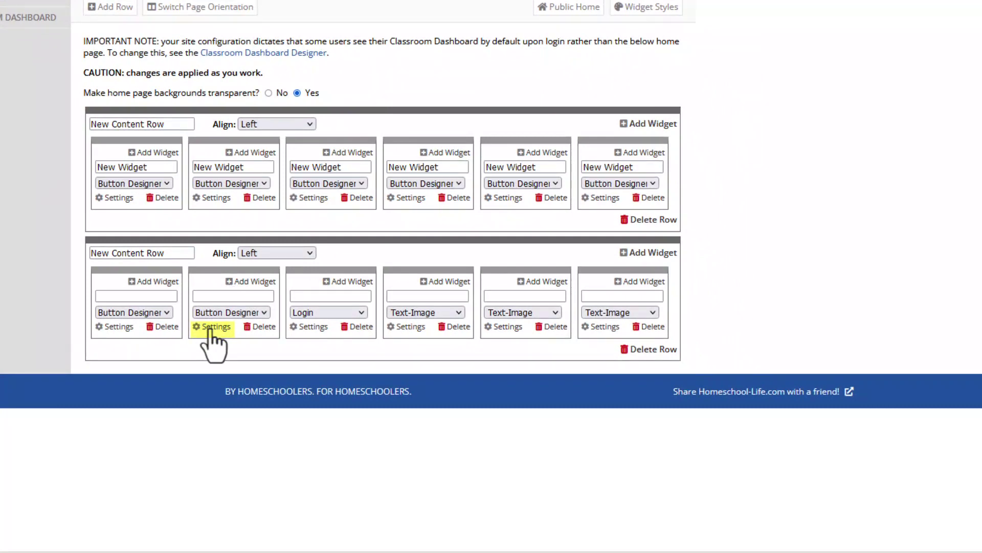
click(212, 327)
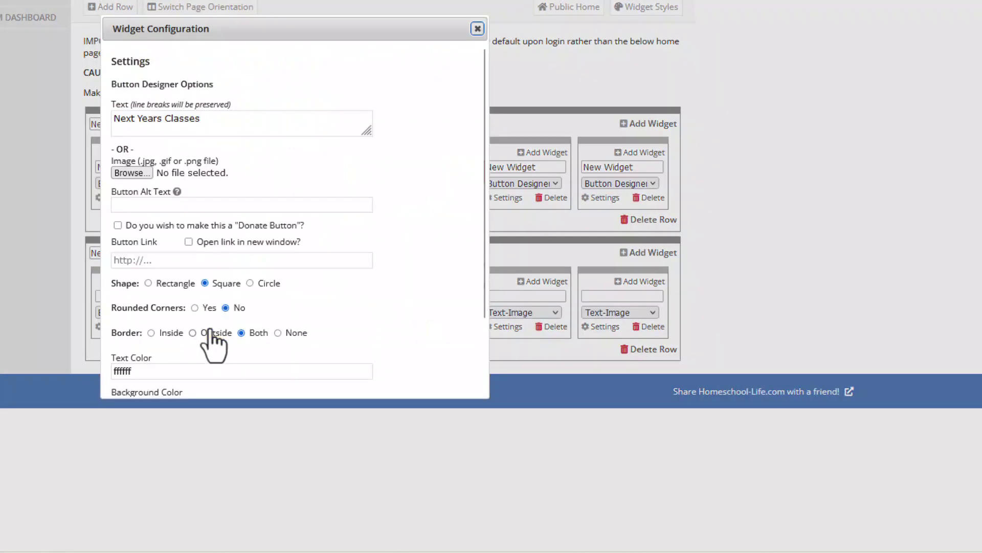
click(156, 260)
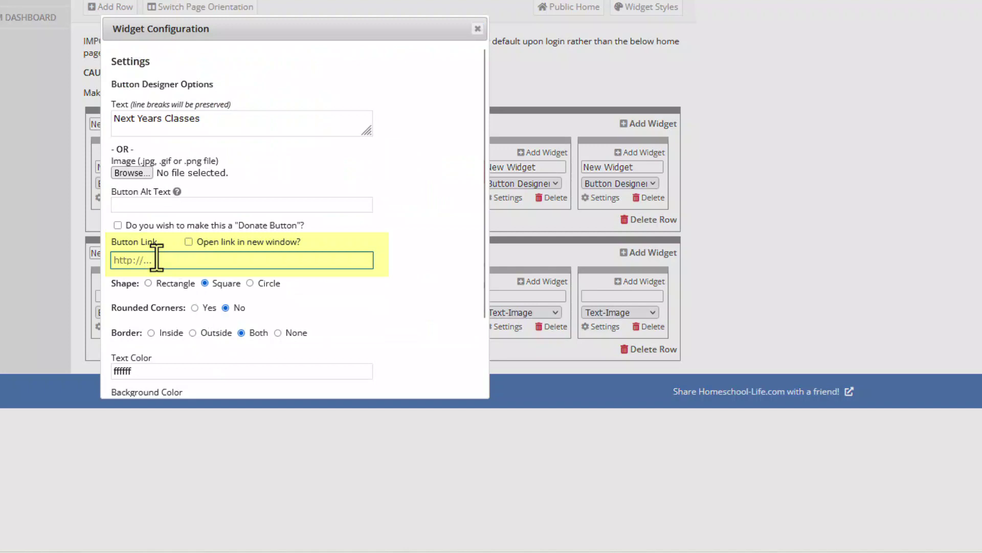
key(ctrl+v)
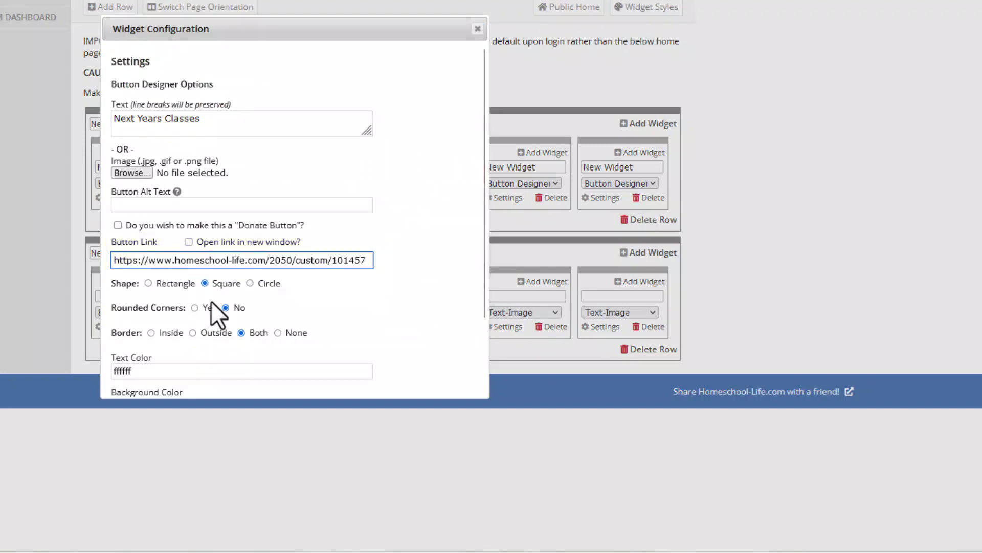
scroll(212, 307, down, 3)
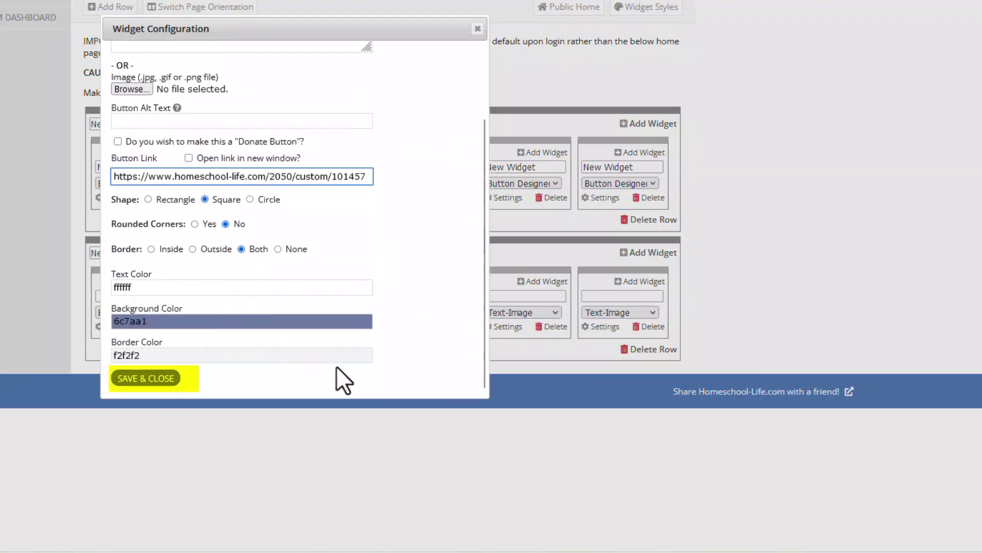
click(153, 381)
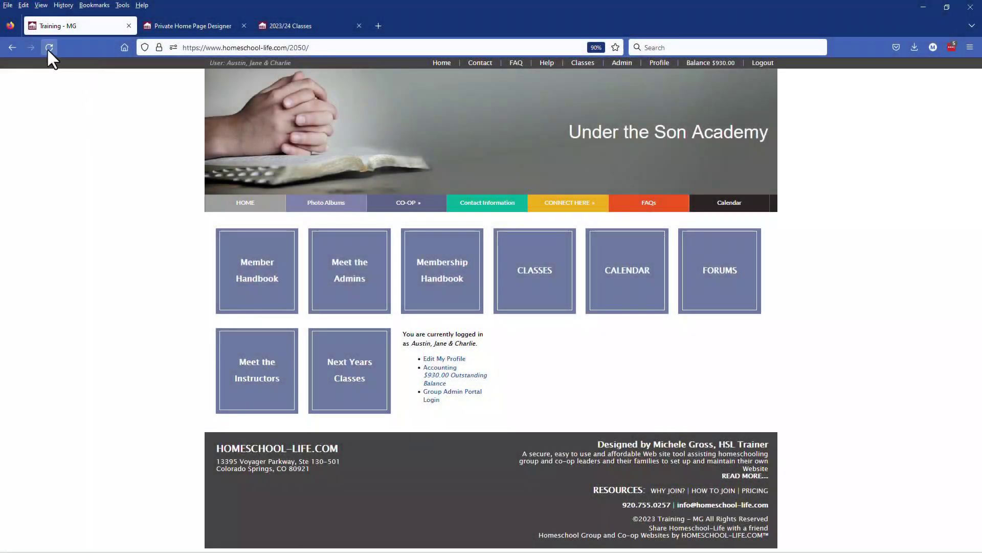
Reload the home page and open the 2023/24 Classes matrix via the Next Years Classes button
click(49, 47)
click(345, 381)
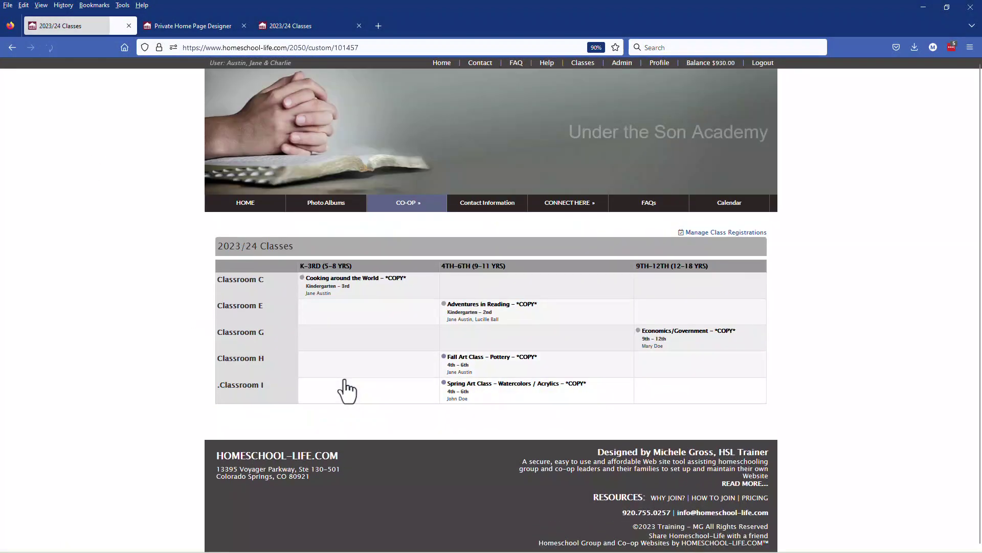